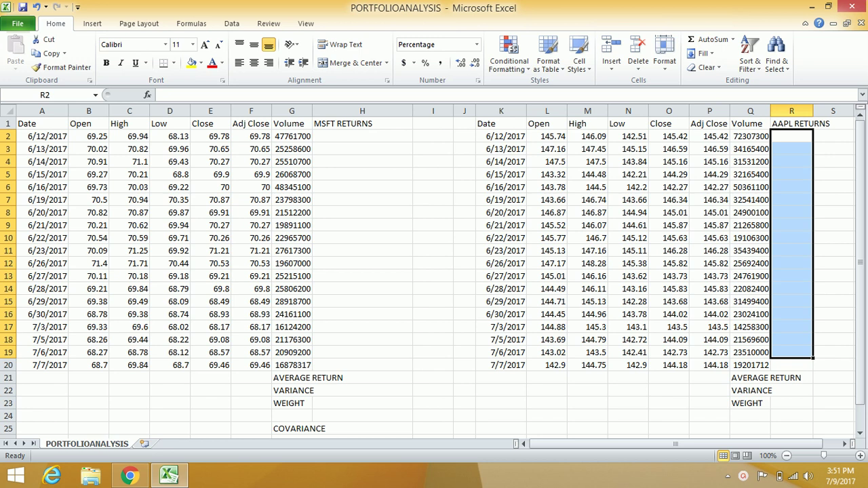
Enter =F2/F3-1 in H2 for the first MSFT daily return and fill it down to H19
{"action": "scroll", "coordinate": [434, 289], "scroll_direction": "down", "scroll_amount": 1}
{"action": "left_click", "coordinate": [792, 428]}
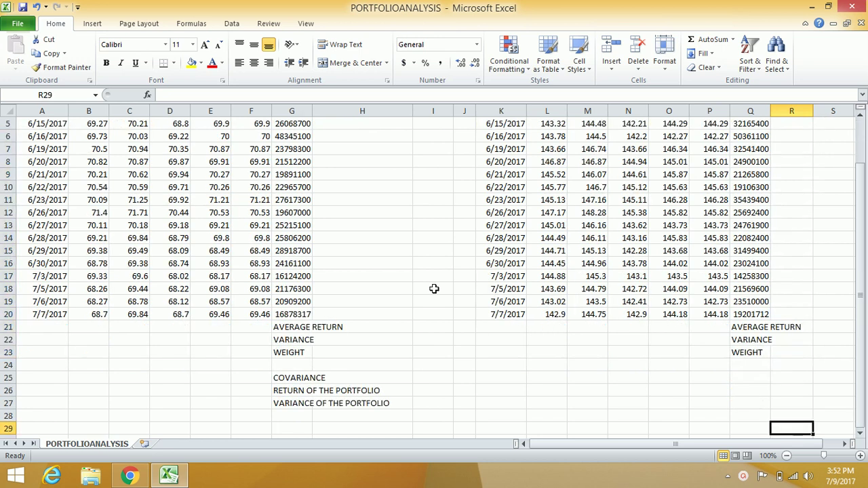
{"action": "key", "text": "Up"}
{"action": "key", "text": "Up"}
{"action": "key", "text": "Up"}
{"action": "key", "text": "Up"}
{"action": "key", "text": "Up"}
{"action": "key", "text": "Up"}
{"action": "key", "text": "Up"}
{"action": "key", "text": "Up"}
{"action": "key", "text": "Up"}
{"action": "key", "text": "Up"}
{"action": "key", "text": "Up"}
{"action": "key", "text": "Up"}
{"action": "key", "text": "Up"}
{"action": "key", "text": "Up"}
{"action": "key", "text": "Up"}
{"action": "key", "text": "Up"}
{"action": "key", "text": "Up"}
{"action": "key", "text": "Up"}
{"action": "key", "text": "Up"}
{"action": "key", "text": "Up"}
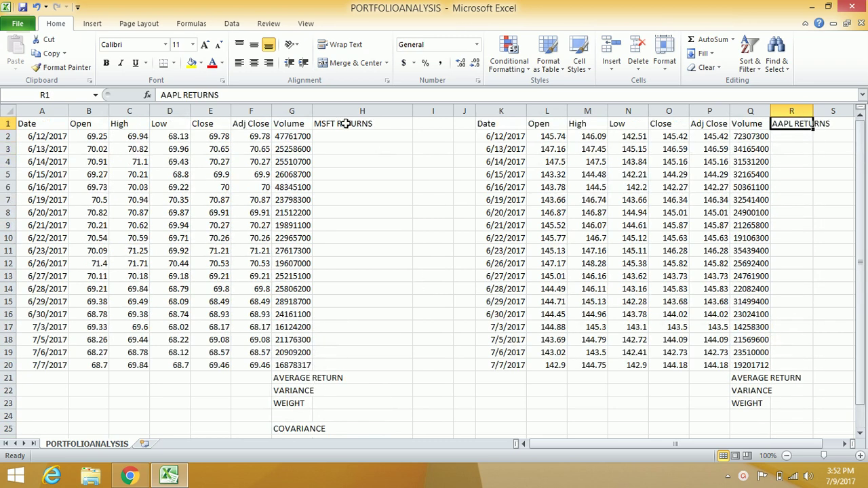
{"action": "left_click", "coordinate": [351, 133]}
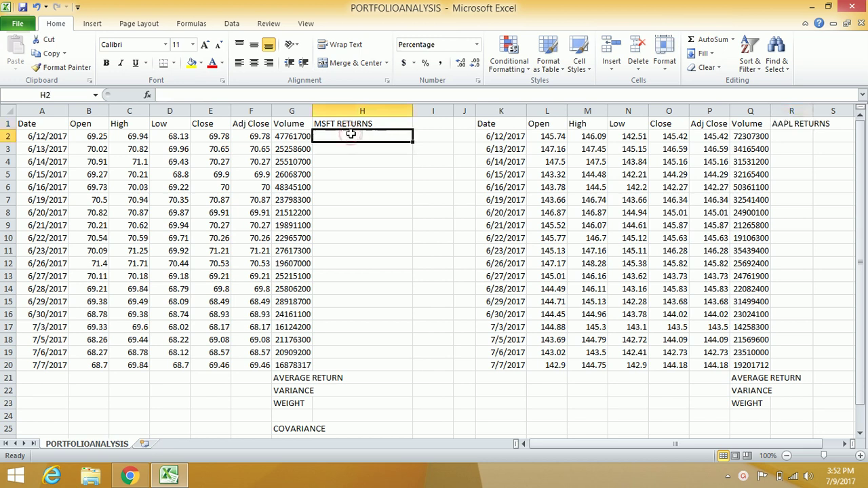
{"action": "type", "text": "="}
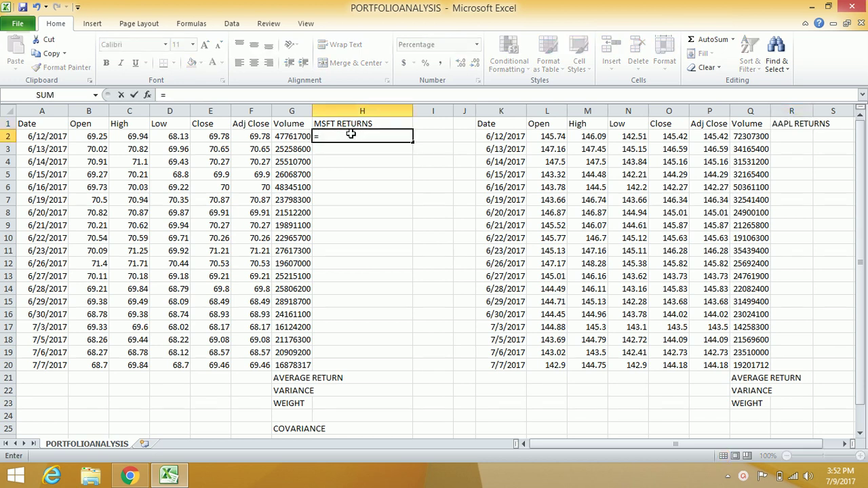
{"action": "left_click", "coordinate": [260, 136]}
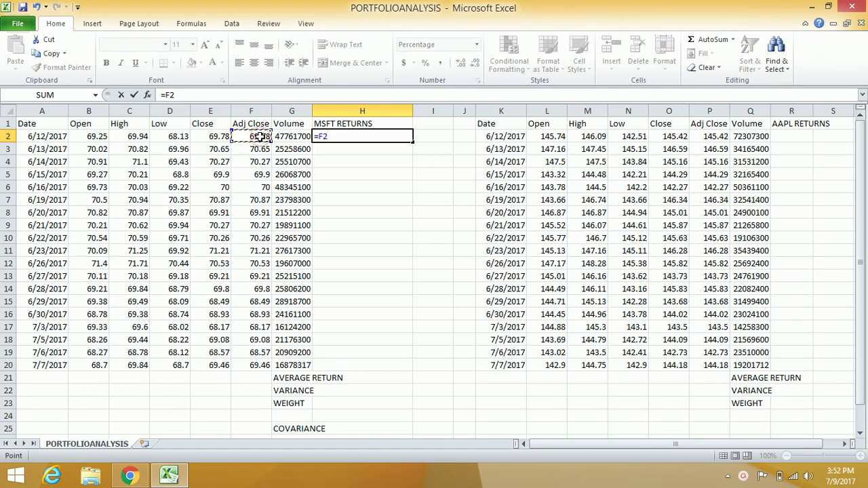
{"action": "type", "text": "/"}
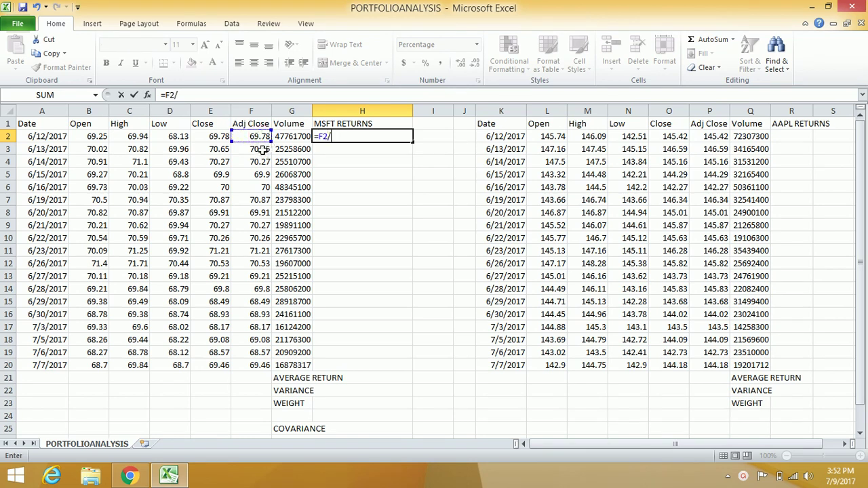
{"action": "left_click", "coordinate": [262, 149]}
{"action": "type", "text": "-1"}
{"action": "key", "text": "Return"}
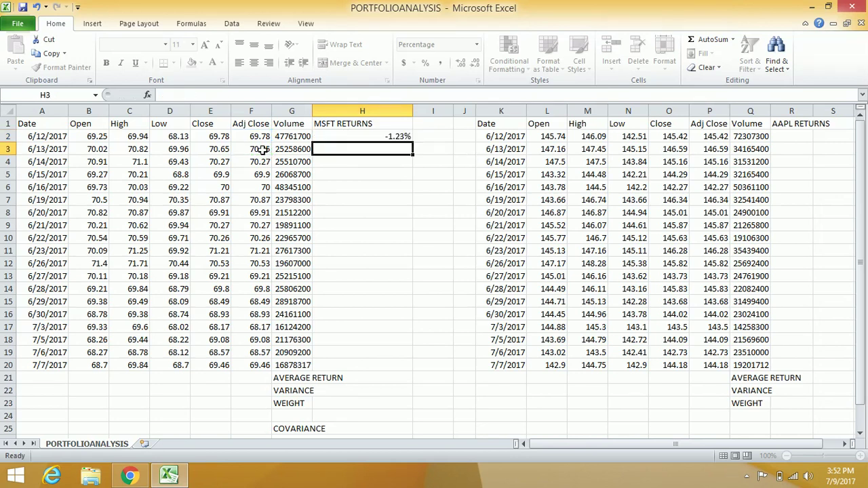
{"action": "left_click", "coordinate": [369, 138]}
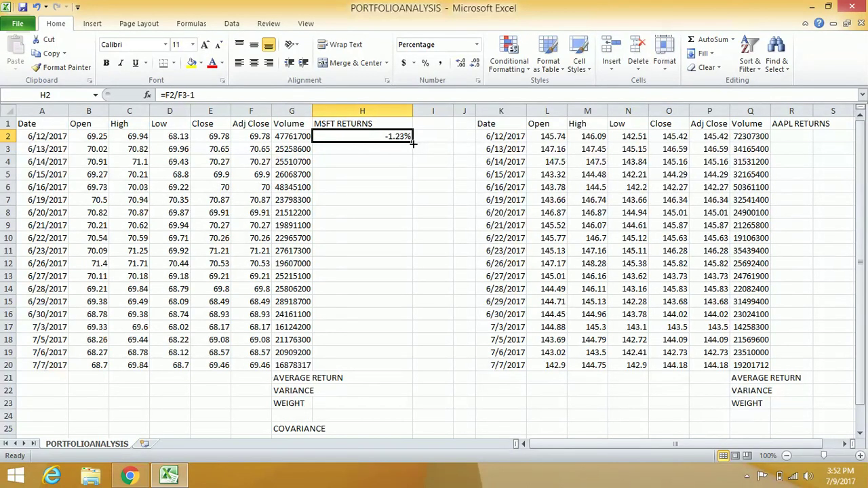
{"action": "left_click_drag", "start_coordinate": [412, 144], "coordinate": [411, 362]}
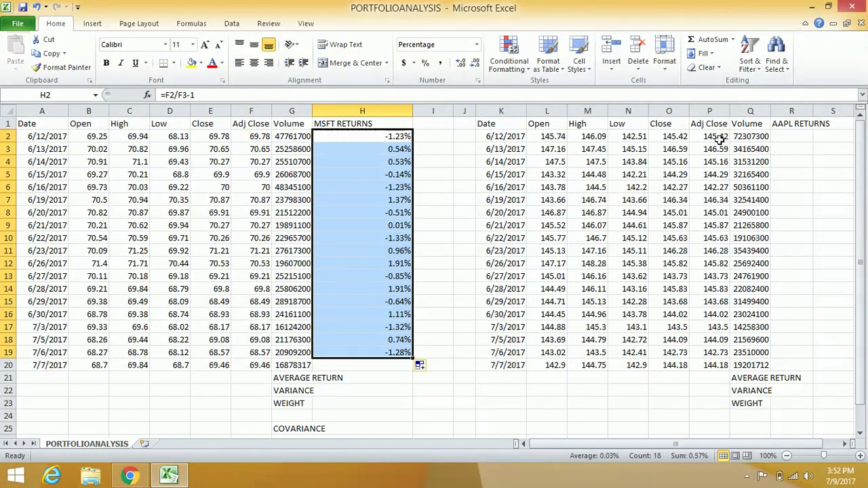
Enter =P2/P3-1 in R2 for the first AAPL daily return and fill it down to R19
{"action": "left_click", "coordinate": [792, 135]}
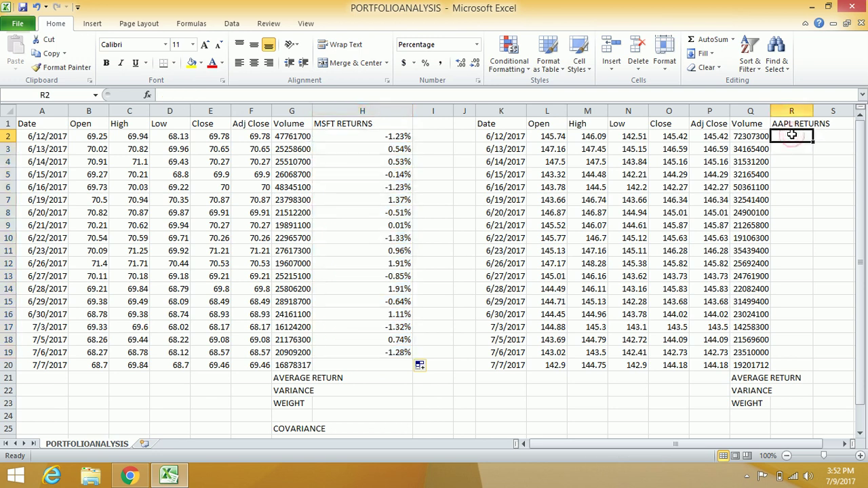
{"action": "type", "text": "="}
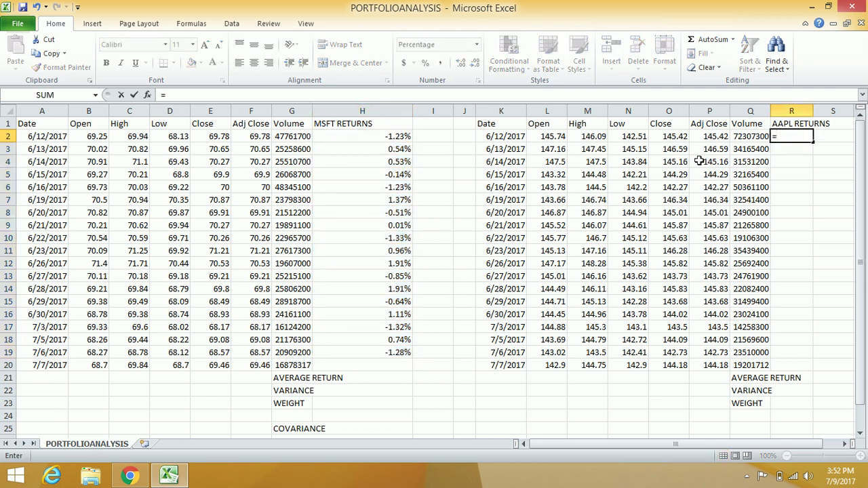
{"action": "left_click", "coordinate": [713, 137]}
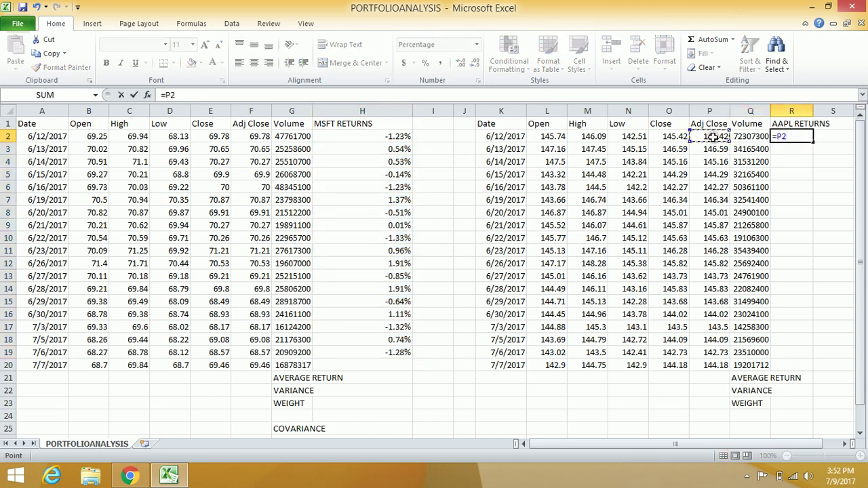
{"action": "type", "text": "/"}
{"action": "left_click", "coordinate": [718, 149]}
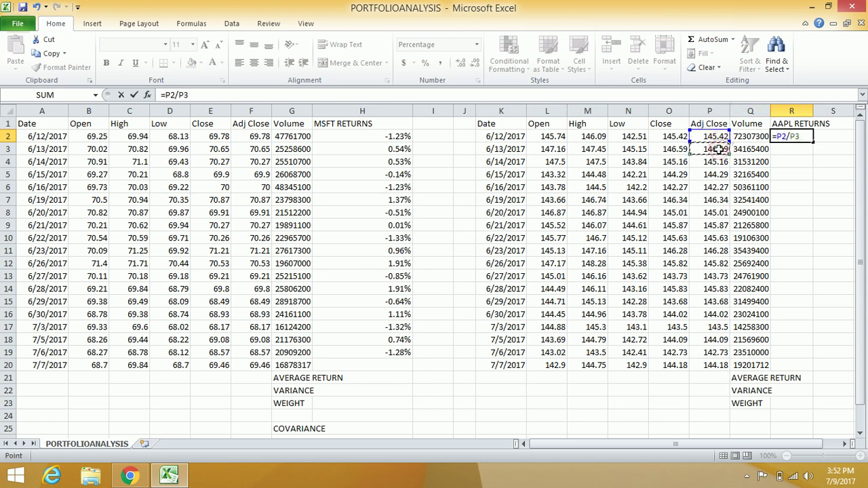
{"action": "type", "text": "-1"}
{"action": "key", "text": "Return"}
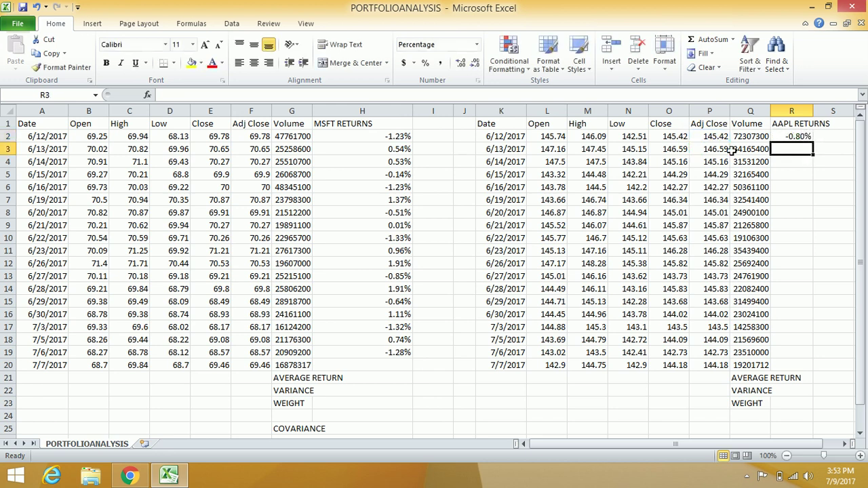
{"action": "left_click", "coordinate": [792, 134]}
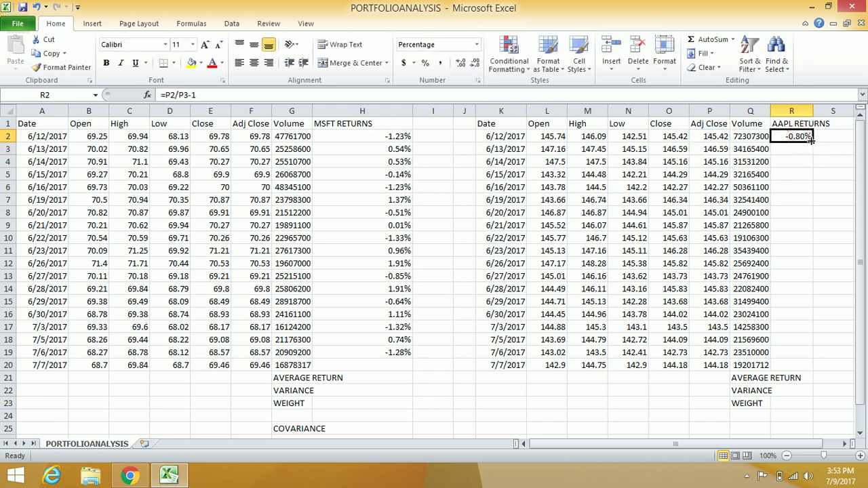
{"action": "left_click_drag", "start_coordinate": [811, 140], "coordinate": [804, 354]}
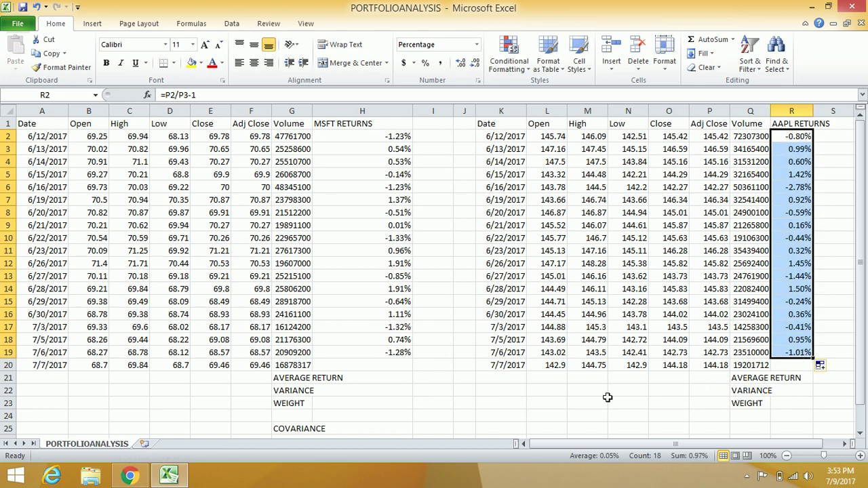
Enter =AVERAGE(H2:H19) in H21 for the MSFT average return
{"action": "left_click", "coordinate": [395, 377]}
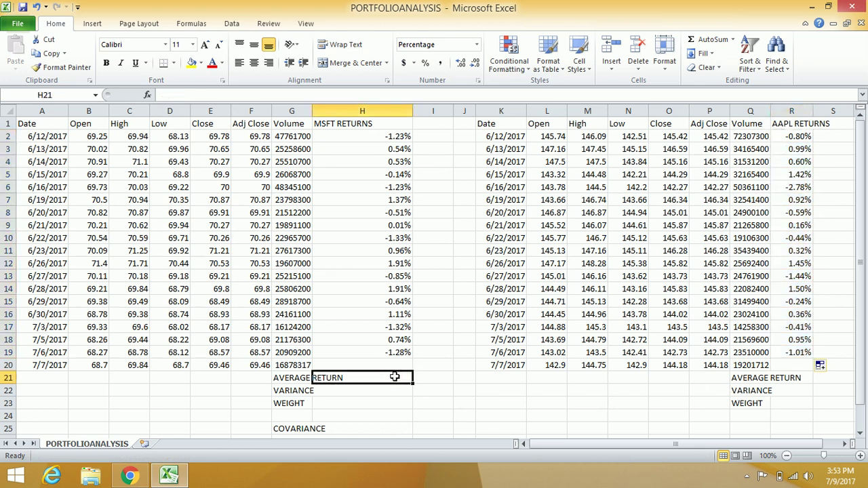
{"action": "type", "text": "="}
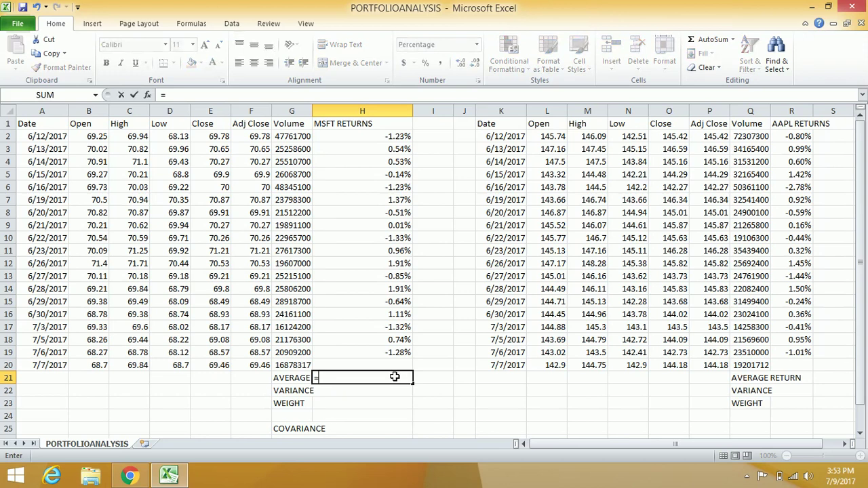
{"action": "type", "text": "AVERA"}
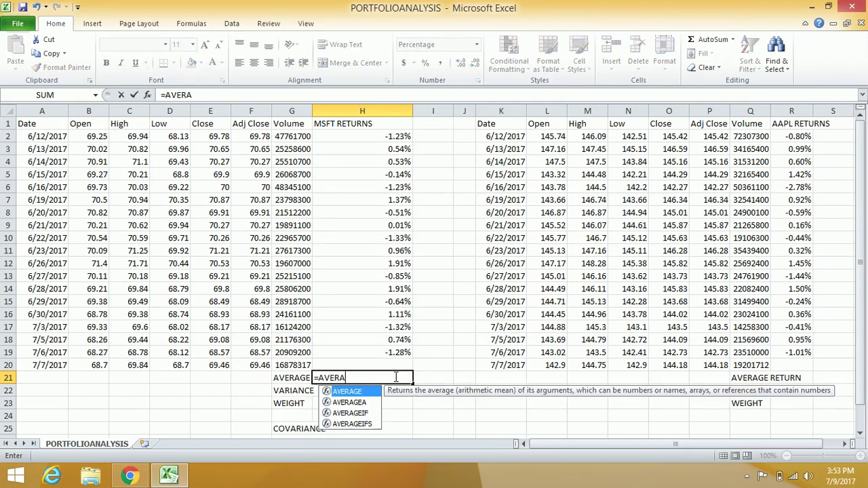
{"action": "type", "text": "GE("}
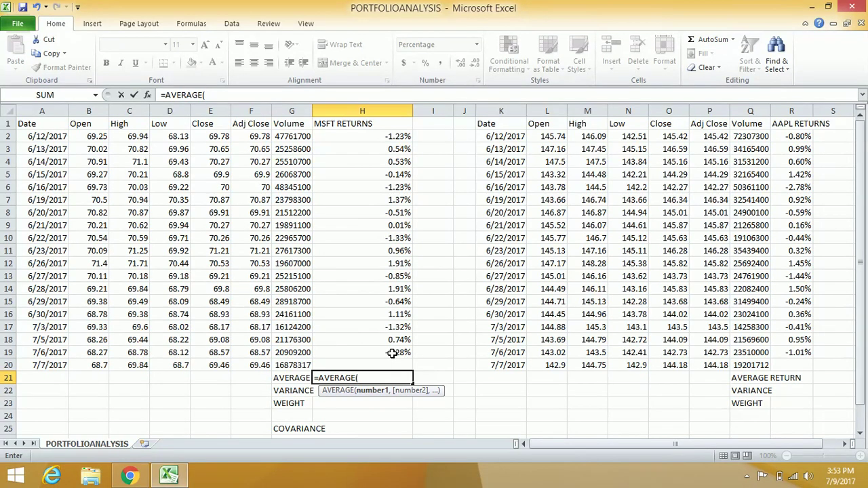
{"action": "left_click_drag", "start_coordinate": [392, 354], "coordinate": [377, 135]}
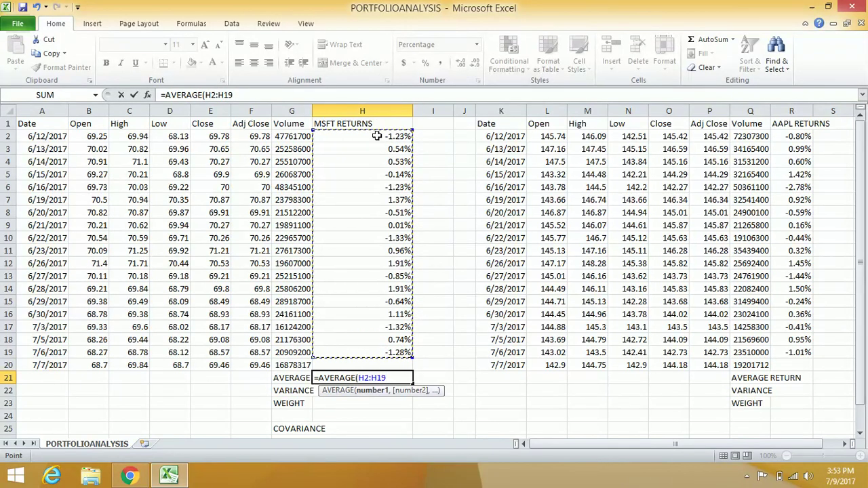
{"action": "type", "text": ")"}
{"action": "key", "text": "Return"}
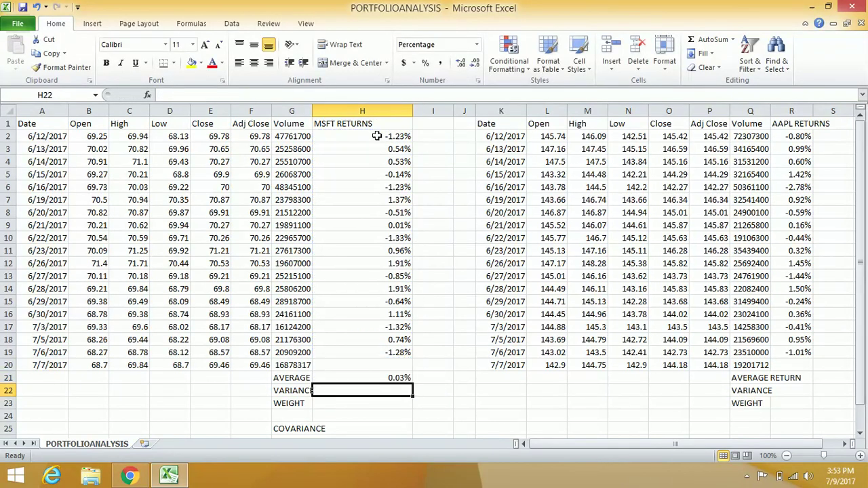
Enter =AVERAGE(R2:R19) in R21 for the AAPL average return
{"action": "left_click", "coordinate": [811, 380]}
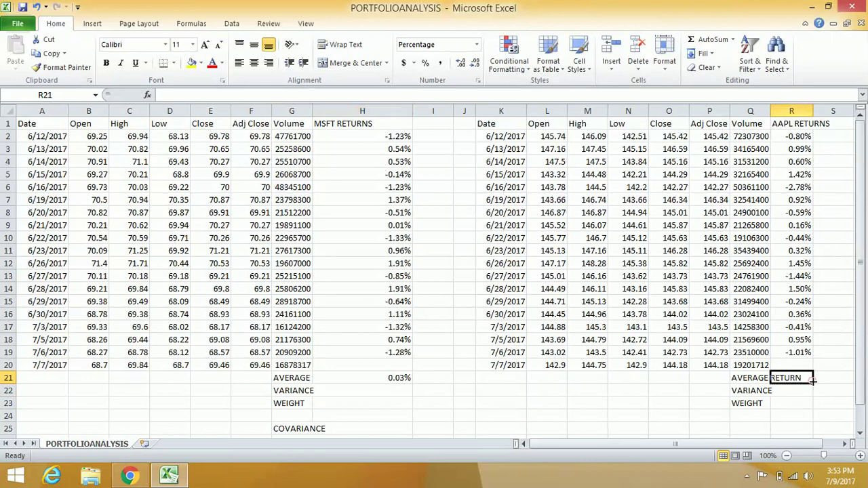
{"action": "type", "text": "="}
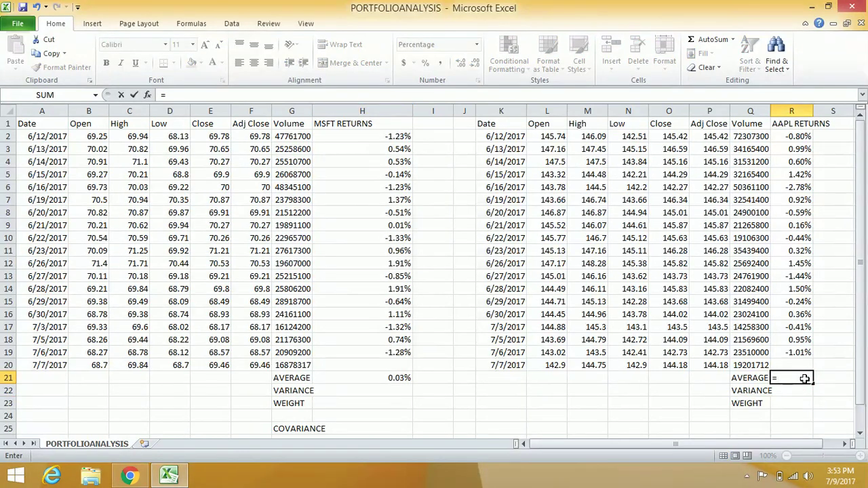
{"action": "type", "text": "AVERA"}
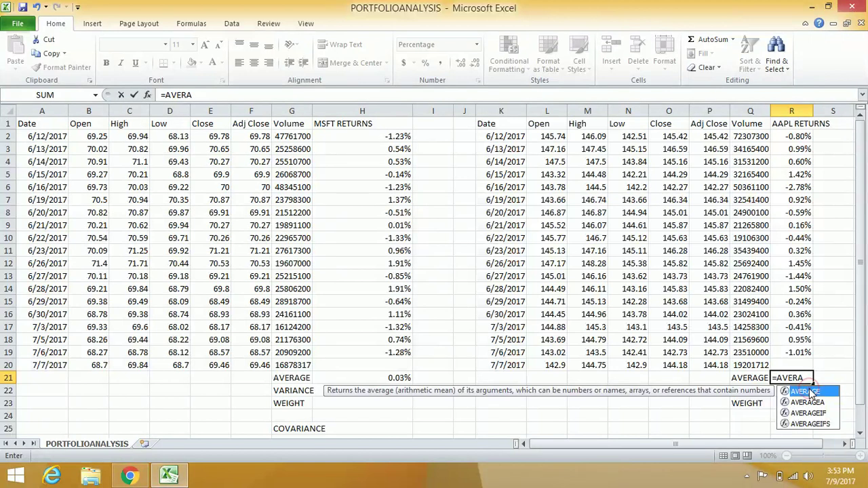
{"action": "double_click", "coordinate": [808, 392]}
{"action": "left_click_drag", "start_coordinate": [802, 352], "coordinate": [795, 136]}
{"action": "type", "text": ")"}
{"action": "key", "text": "Return"}
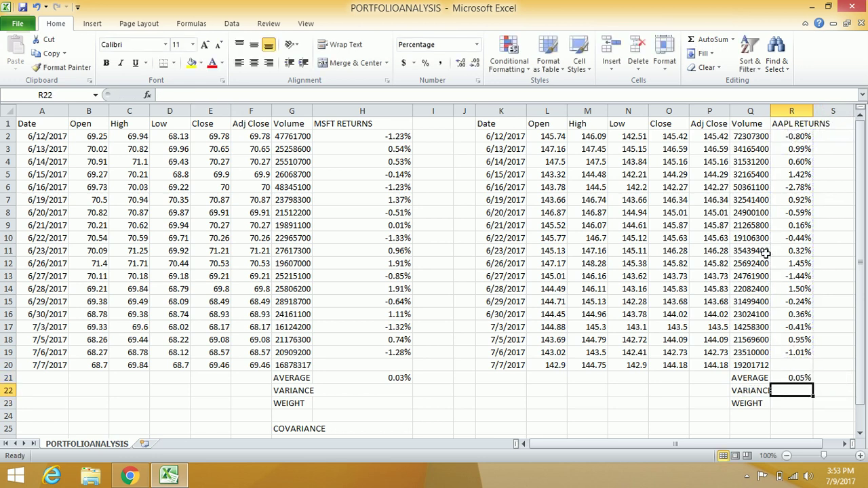
Enter =VAR.P(H2:H19) in H22 for the MSFT return variance
{"action": "left_click", "coordinate": [349, 387]}
{"action": "type", "text": "=VS"}
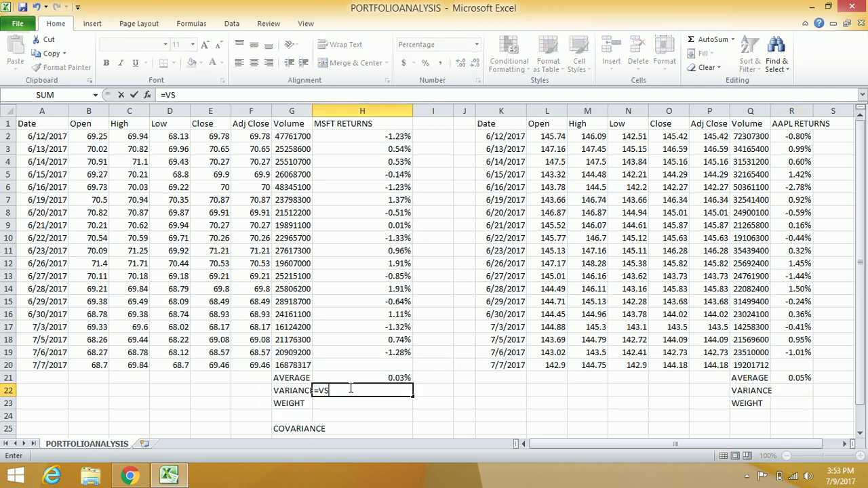
{"action": "key", "text": "BackSpace"}
{"action": "type", "text": "AR,P"}
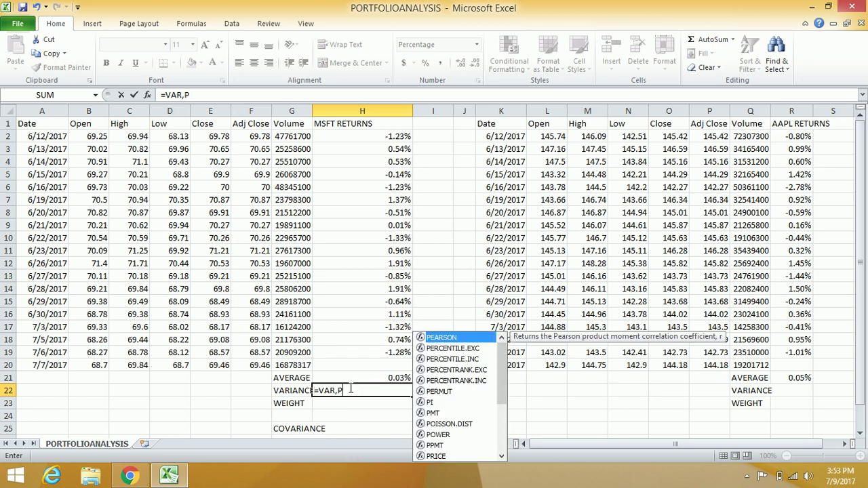
{"action": "key", "text": "BackSpace"}
{"action": "key", "text": "BackSpace"}
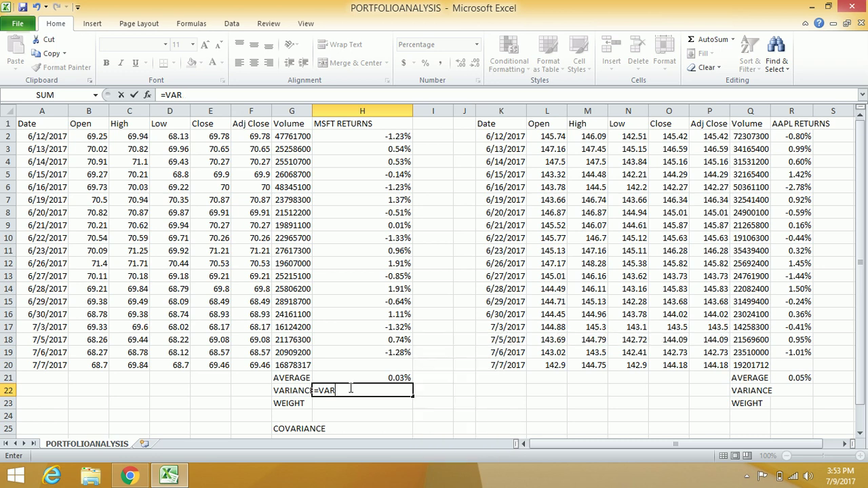
{"action": "type", "text": ".P"}
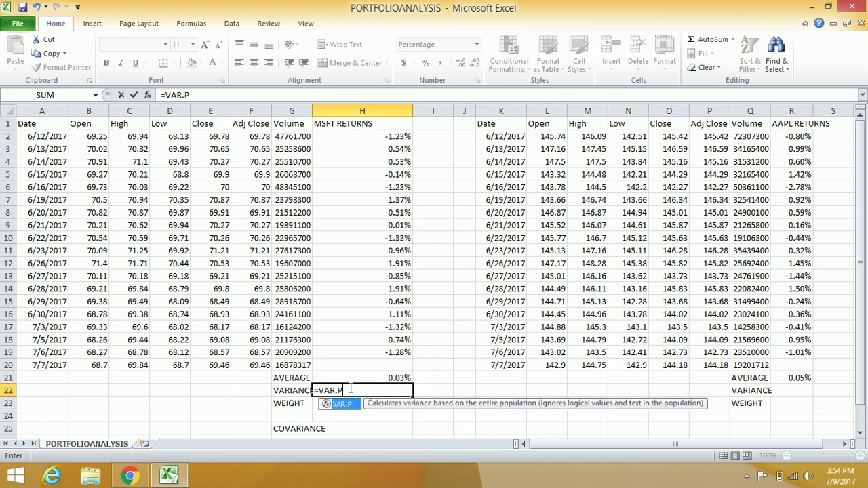
{"action": "type", "text": "("}
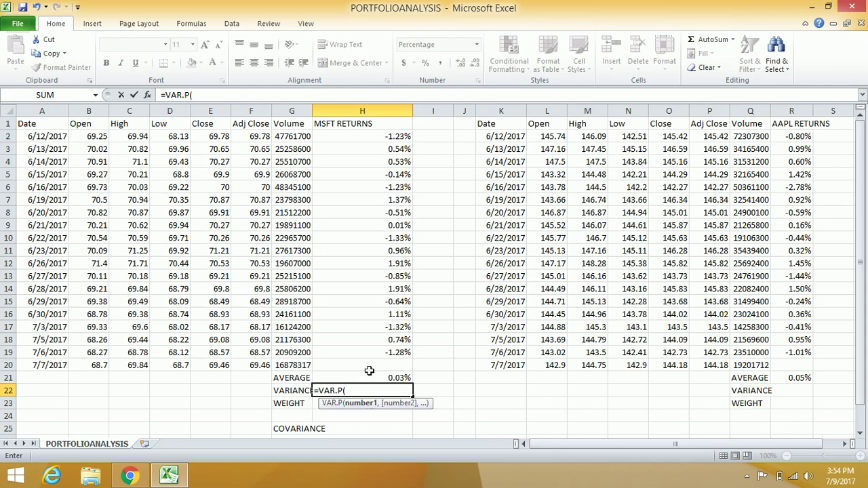
{"action": "left_click", "coordinate": [388, 354]}
{"action": "left_click_drag", "start_coordinate": [388, 354], "coordinate": [406, 137]}
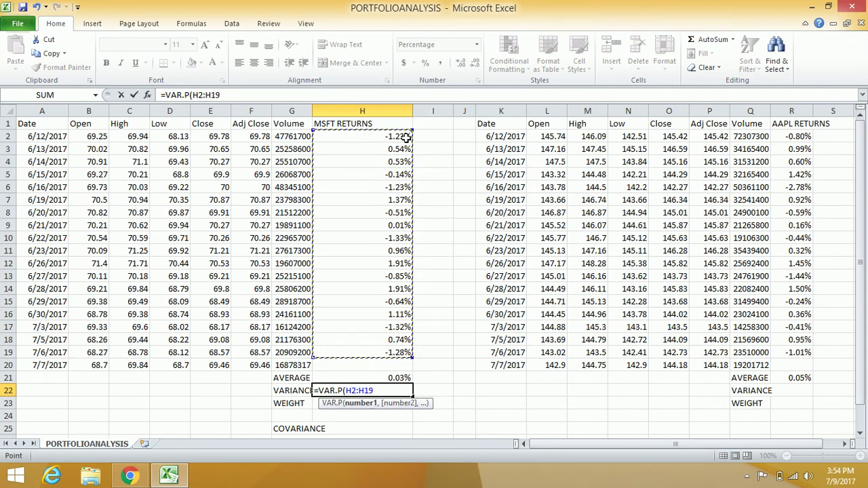
{"action": "key", "text": "Return"}
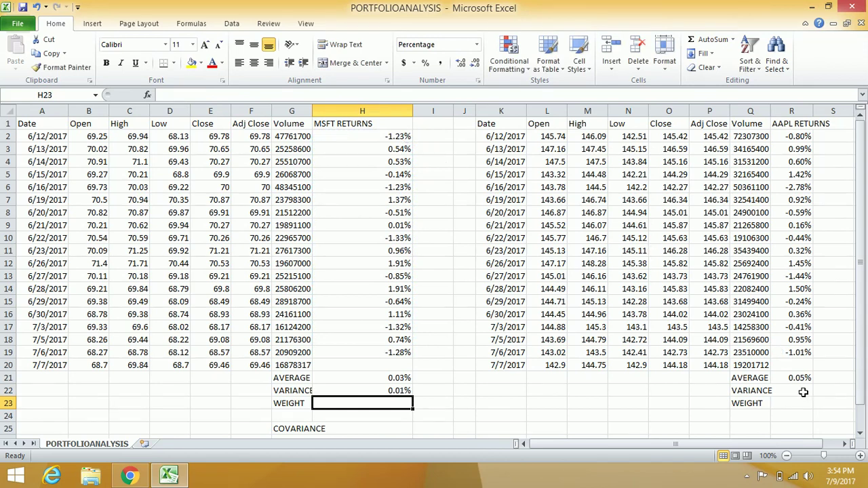
Enter =VAR.P(R2:R19) in R22 for the AAPL return variance
{"action": "left_click", "coordinate": [803, 391]}
{"action": "type", "text": "="}
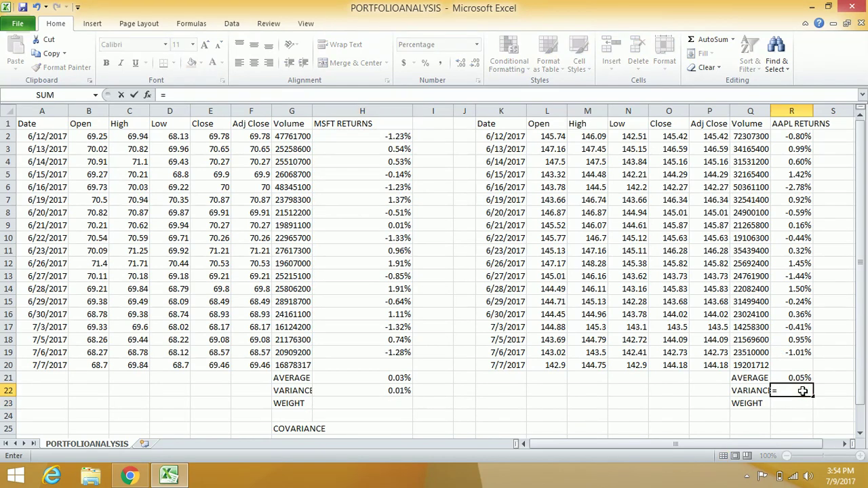
{"action": "type", "text": "VAR."}
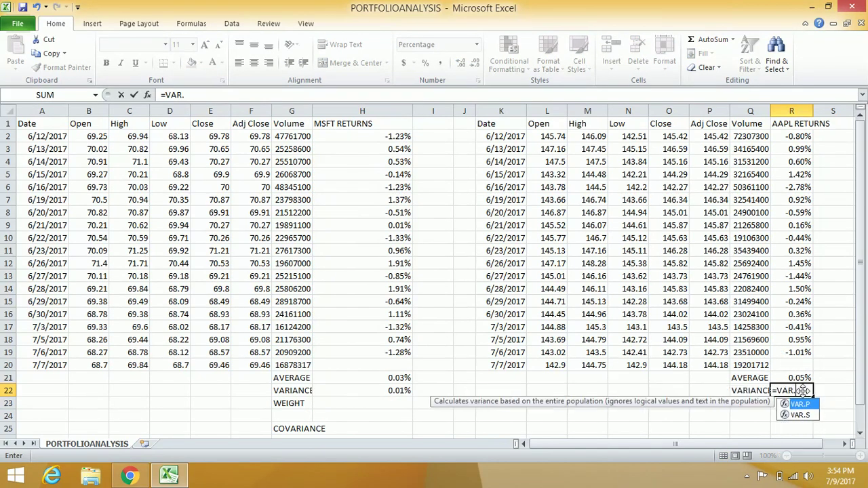
{"action": "type", "text": "P("}
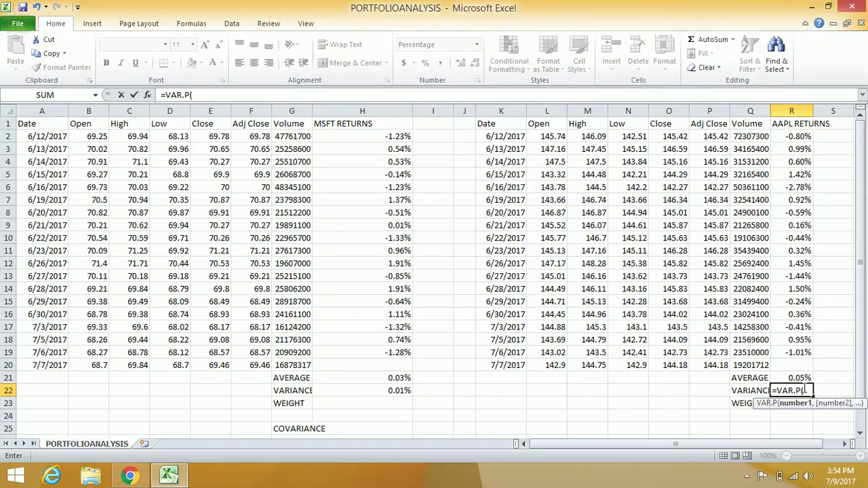
{"action": "left_click", "coordinate": [804, 353]}
{"action": "left_click_drag", "start_coordinate": [805, 354], "coordinate": [806, 135]}
{"action": "type", "text": ")"}
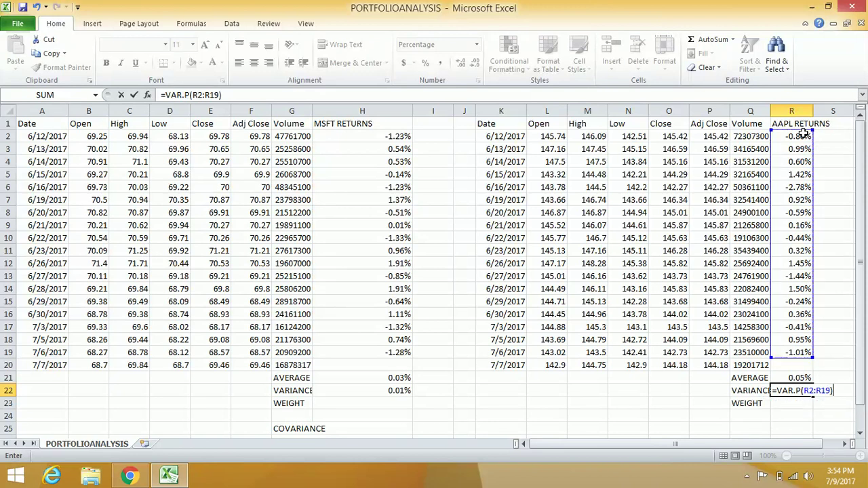
{"action": "key", "text": "Return"}
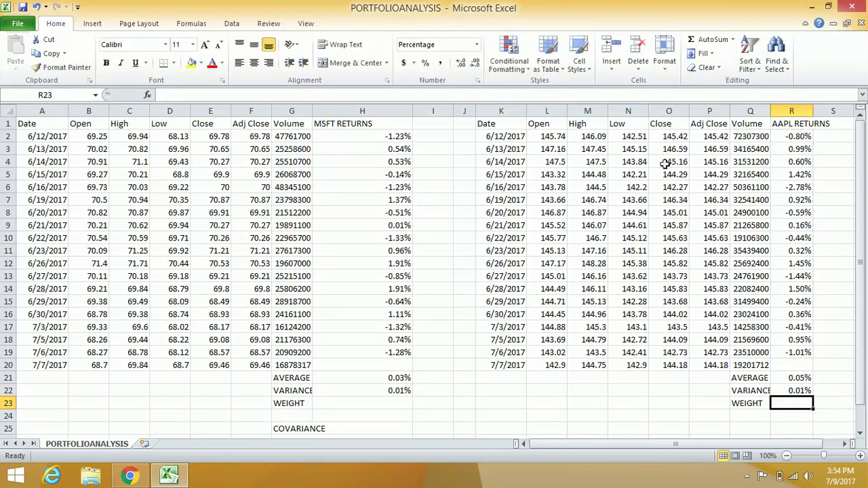
{"action": "left_click", "coordinate": [399, 403]}
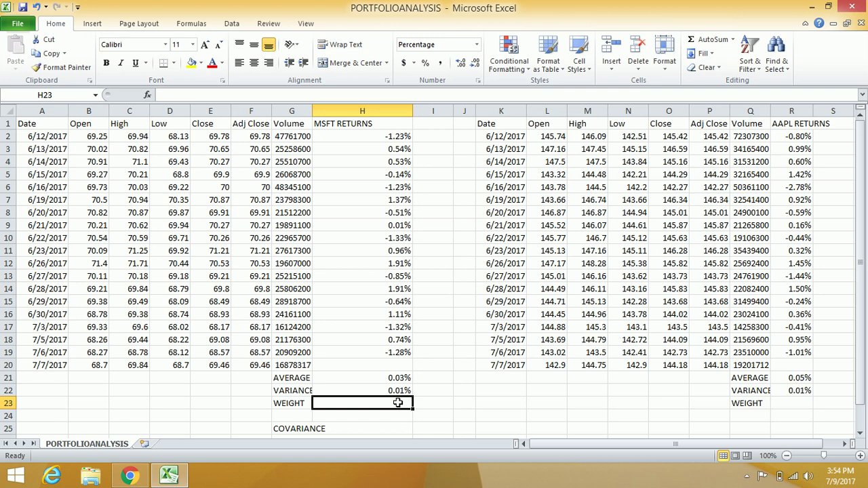
Set a 50% weight in H23 for MSFT and in R23 for AAPL
{"action": "type", "text": "50"}
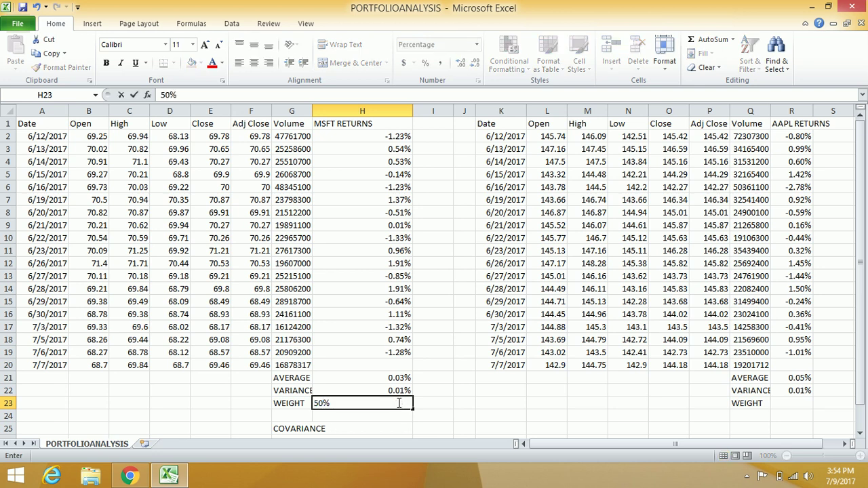
{"action": "left_click", "coordinate": [807, 405]}
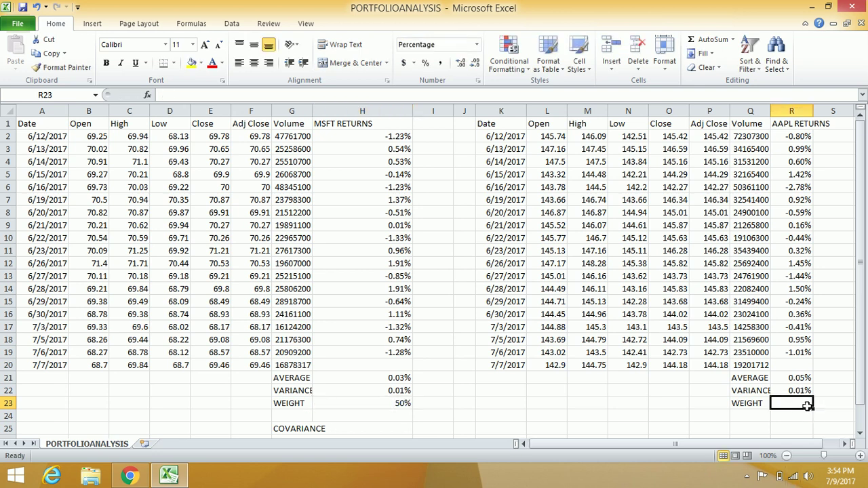
{"action": "type", "text": "5"}
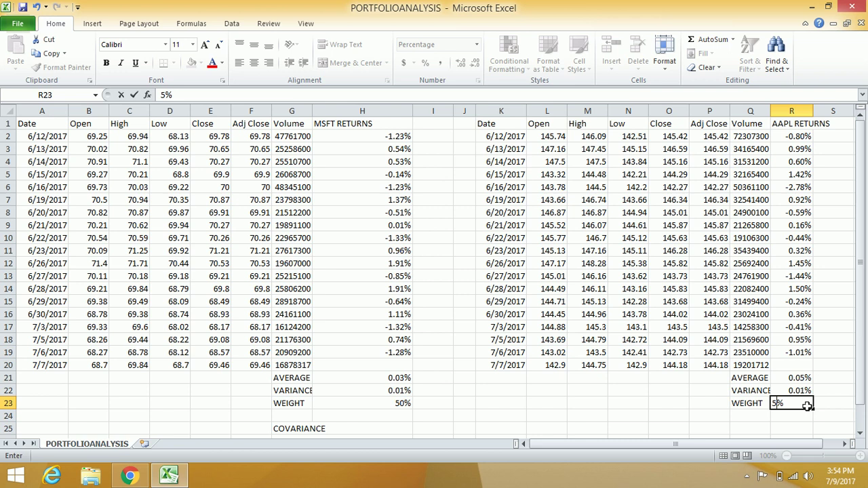
{"action": "type", "text": "0"}
{"action": "left_click", "coordinate": [643, 395]}
{"action": "key", "text": "Down"}
{"action": "key", "text": "Down"}
{"action": "key", "text": "Down"}
{"action": "key", "text": "Down"}
{"action": "key", "text": "Down"}
{"action": "key", "text": "Down"}
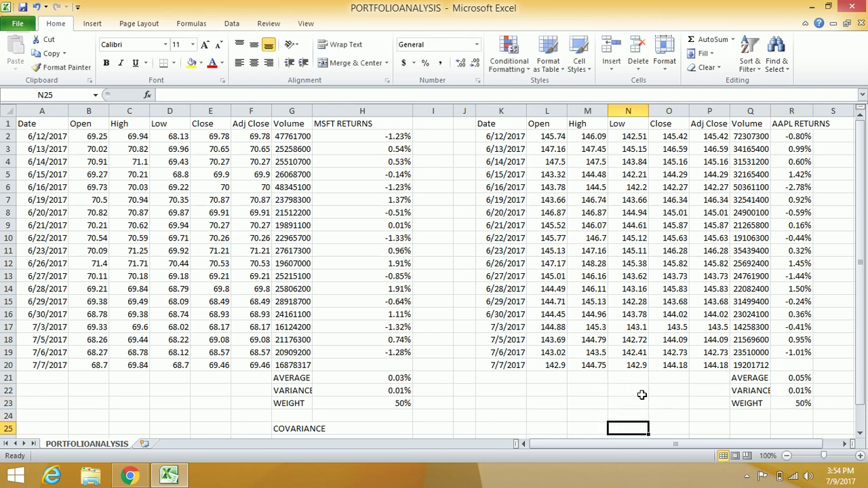
{"action": "key", "text": "Down"}
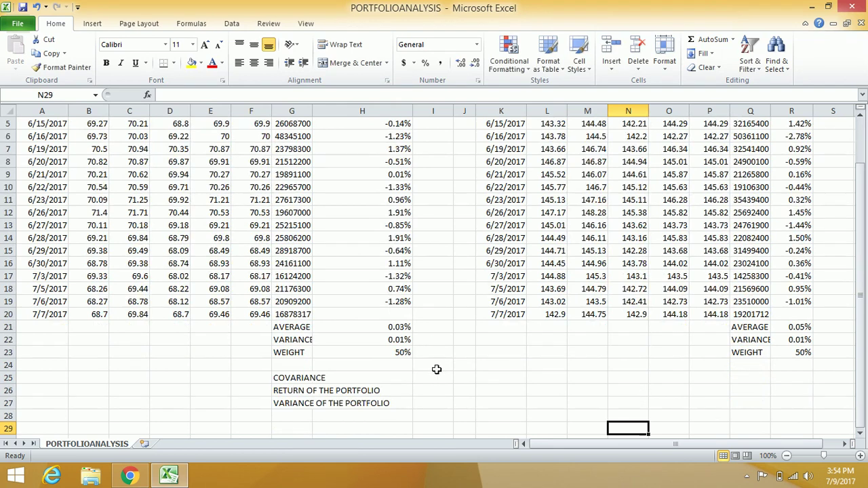
{"action": "left_click", "coordinate": [391, 380]}
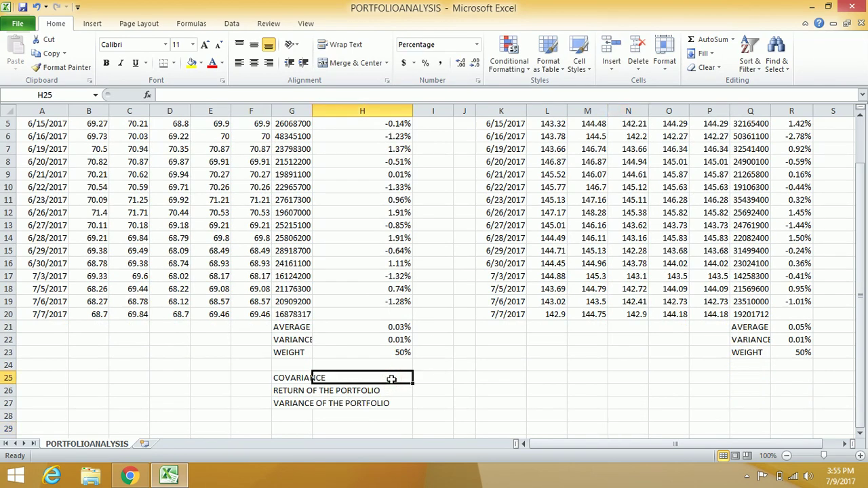
Enter =COVARIANCE.P(H2:H19,R2:R19) in H25 for the MSFT–AAPL covariance
{"action": "type", "text": "=CO"}
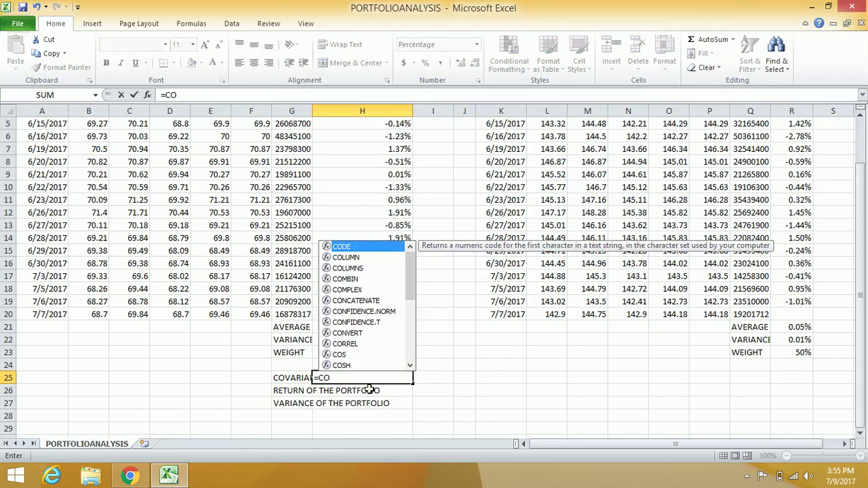
{"action": "type", "text": "V"}
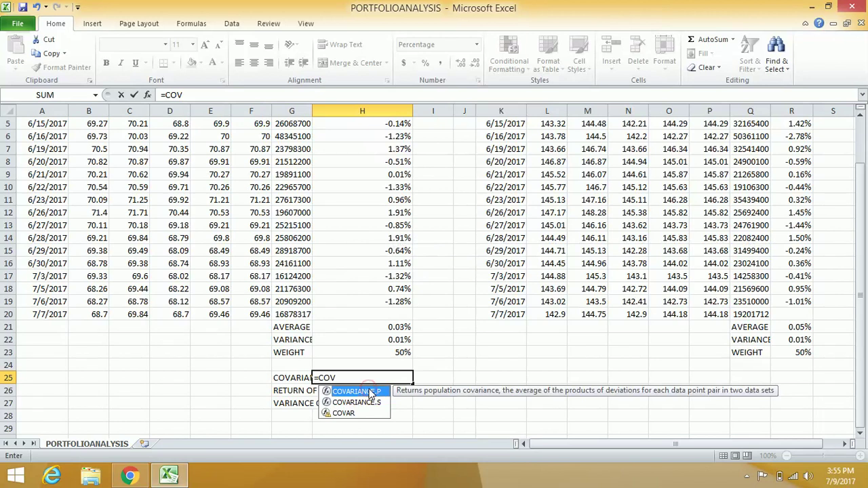
{"action": "double_click", "coordinate": [368, 391]}
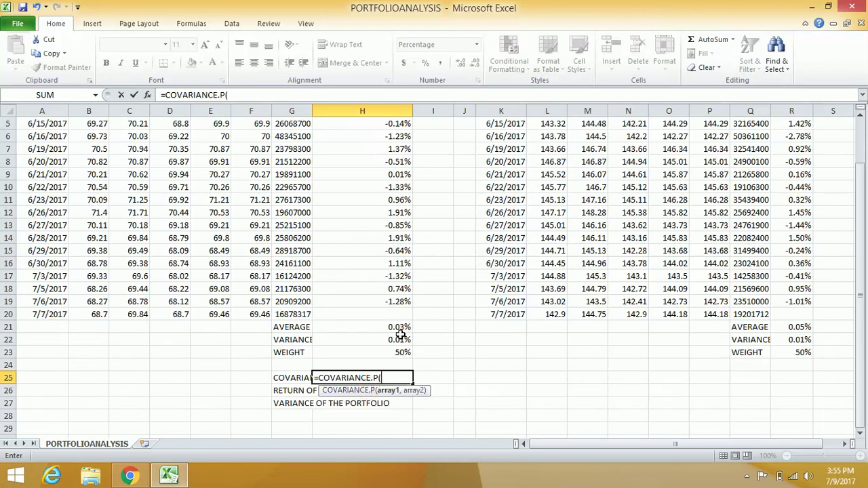
{"action": "left_click_drag", "start_coordinate": [397, 300], "coordinate": [380, 139]}
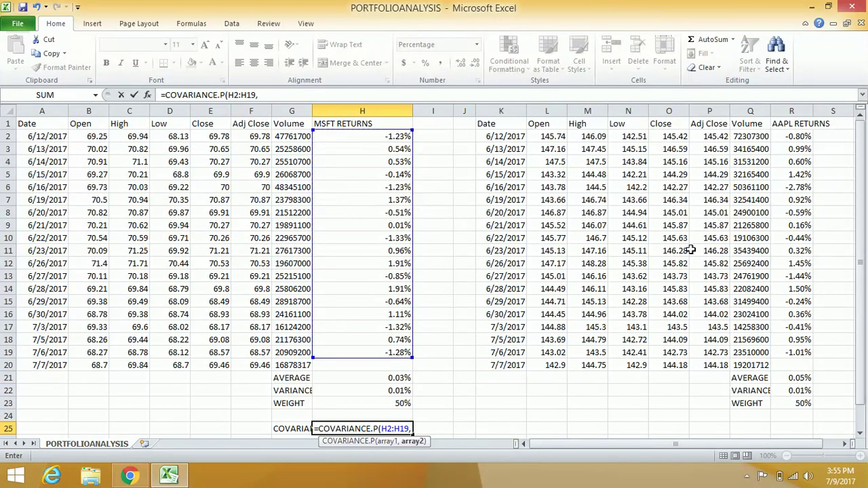
{"action": "left_click_drag", "start_coordinate": [803, 350], "coordinate": [787, 136]}
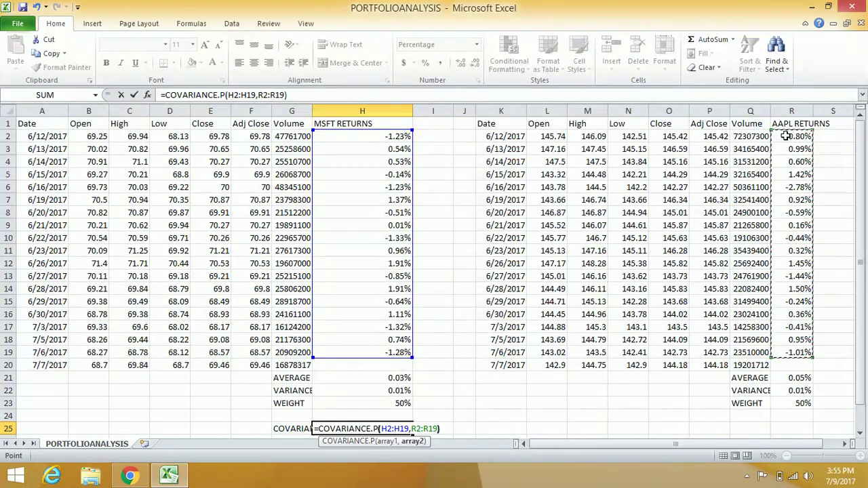
{"action": "key", "text": "Return"}
{"action": "key", "text": "Return"}
{"action": "key", "text": "Return"}
{"action": "key", "text": "Return"}
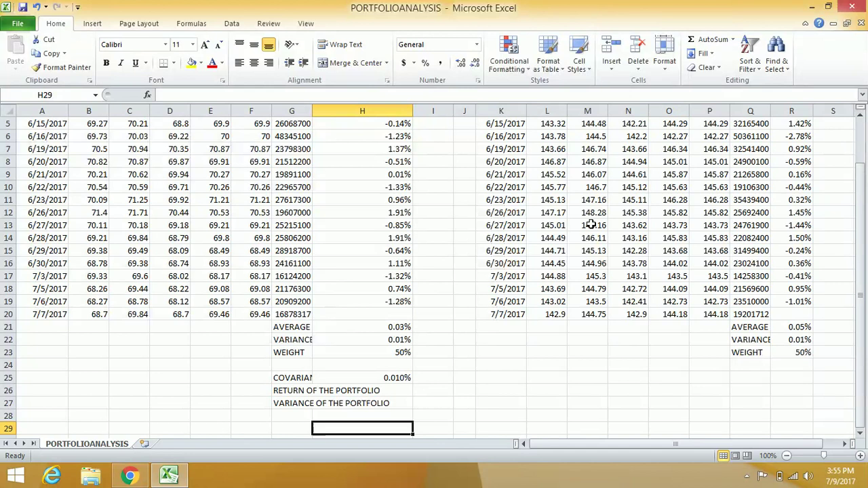
Enter =H23*H21+R23*R21 in H26 to compute the weighted portfolio return
{"action": "left_click", "coordinate": [386, 393]}
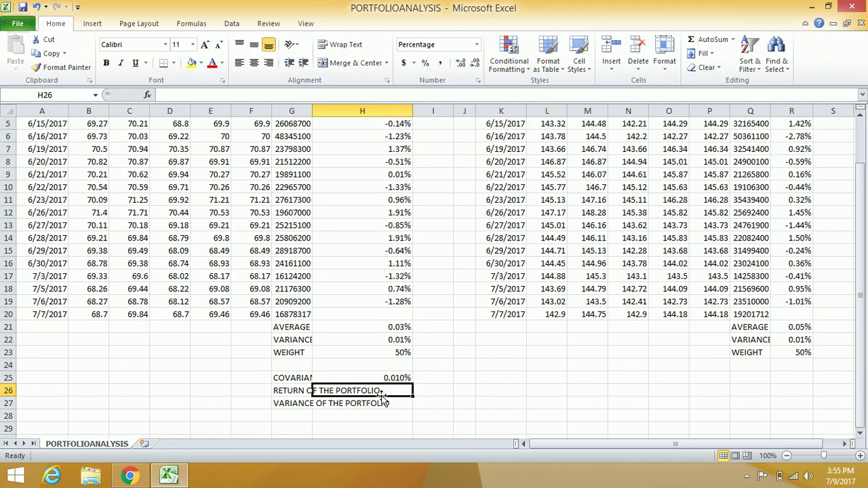
{"action": "type", "text": "="}
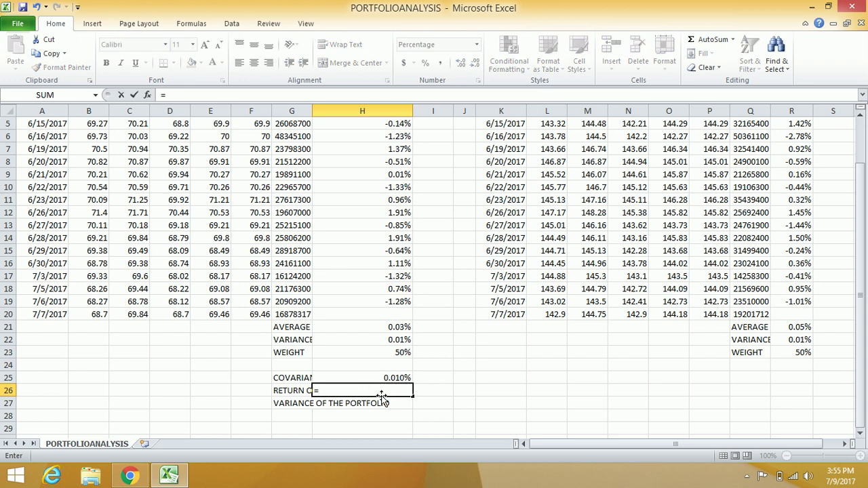
{"action": "left_click", "coordinate": [400, 354]}
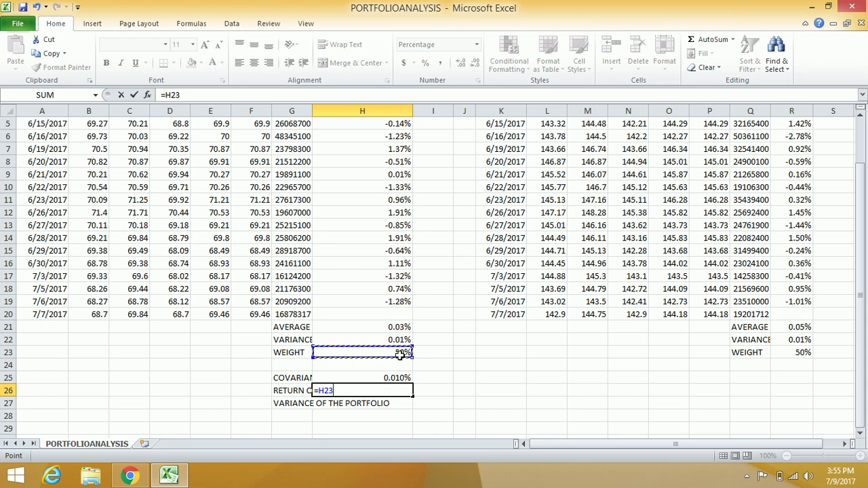
{"action": "type", "text": "*"}
{"action": "left_click", "coordinate": [397, 327]}
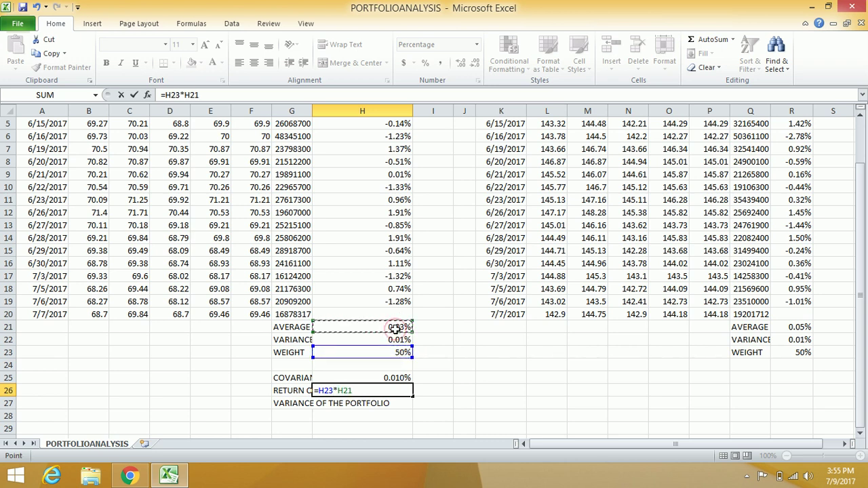
{"action": "type", "text": "+"}
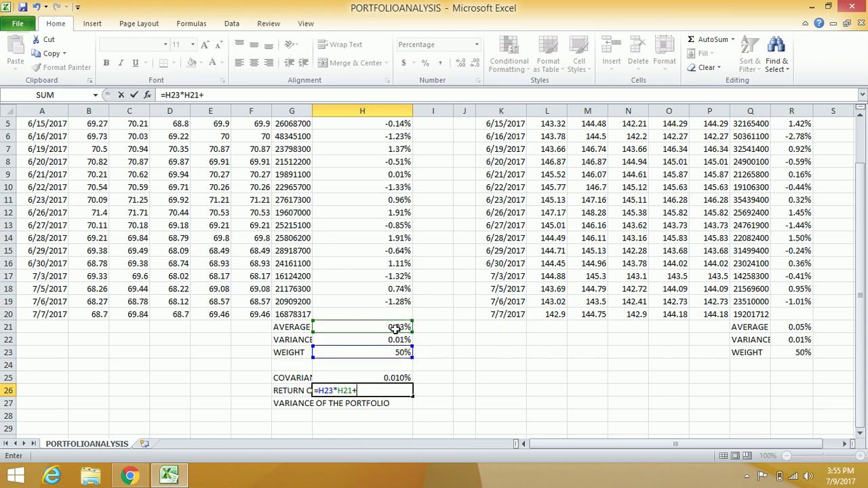
{"action": "left_click", "coordinate": [805, 355]}
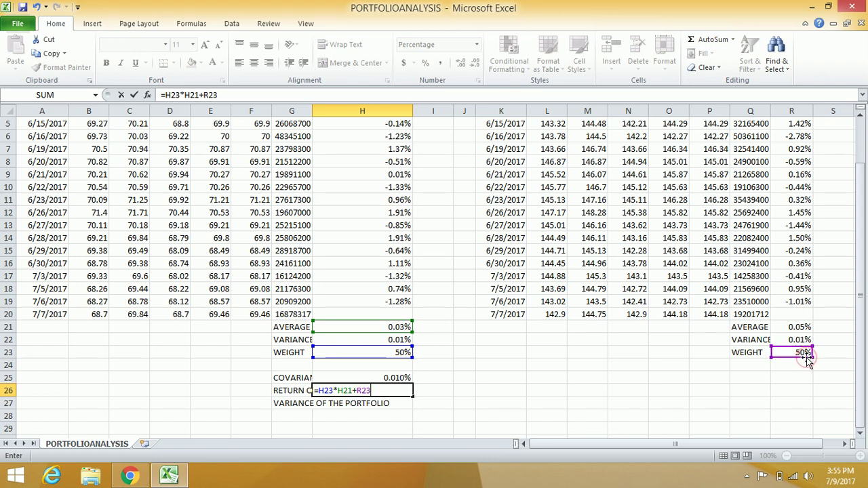
{"action": "type", "text": "*"}
{"action": "left_click", "coordinate": [802, 327]}
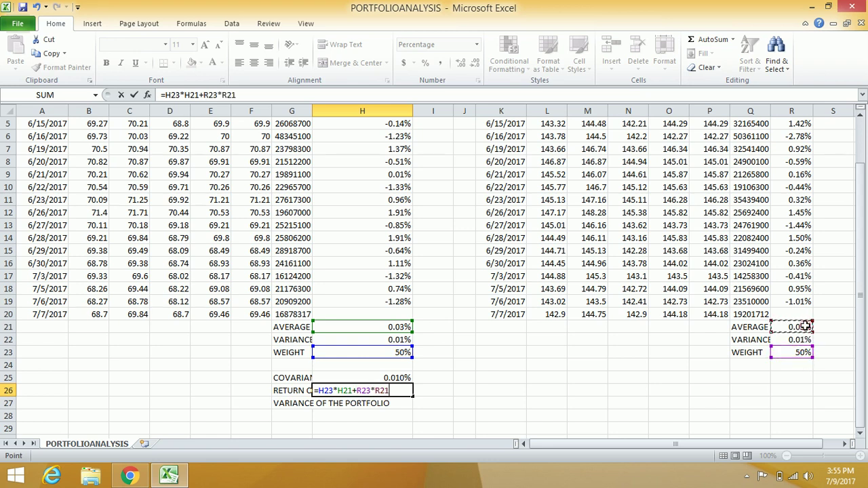
{"action": "key", "text": "Return"}
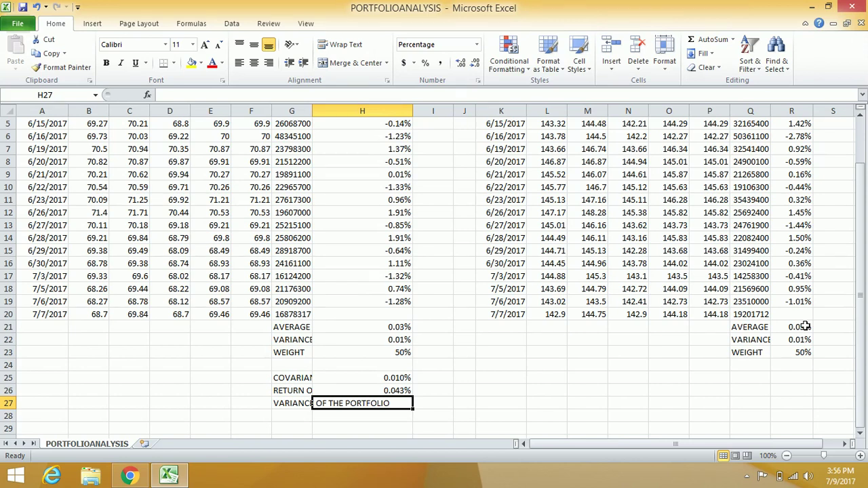
{"action": "type", "text": "="}
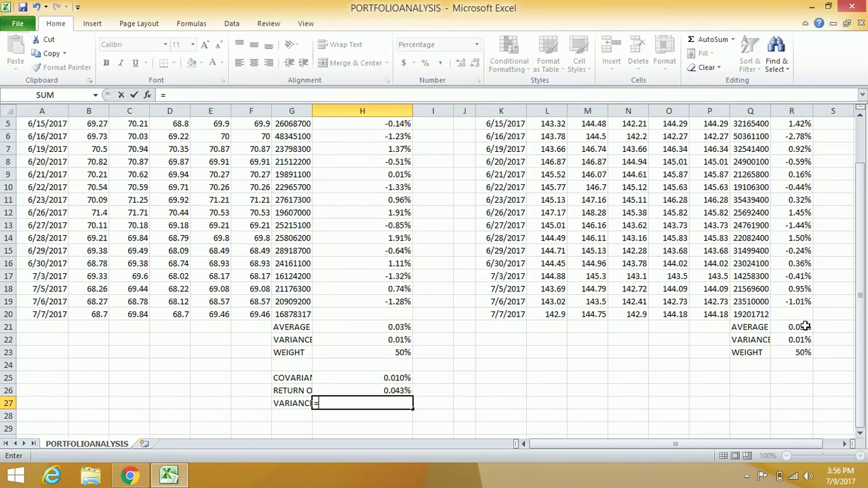
Build the partial variance formula =H23^2*H22^2+R23^2+R22^2+2 in H27
{"action": "left_click", "coordinate": [393, 352]}
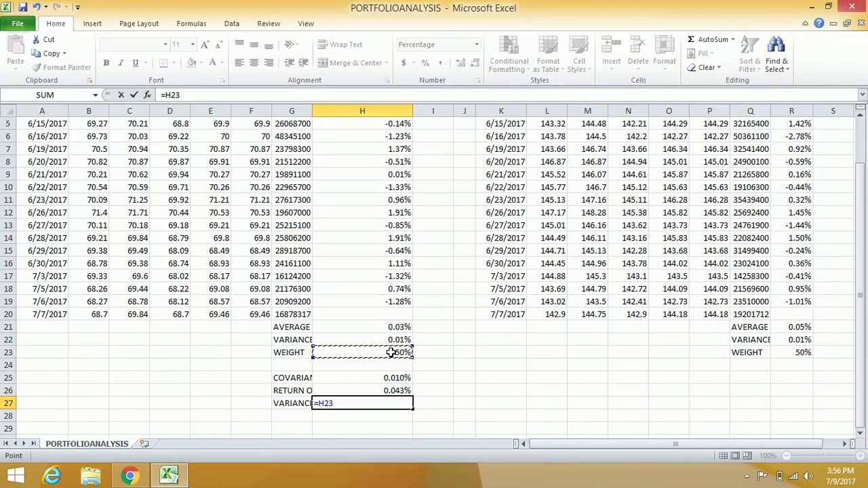
{"action": "type", "text": "^2*"}
{"action": "left_click", "coordinate": [401, 340]}
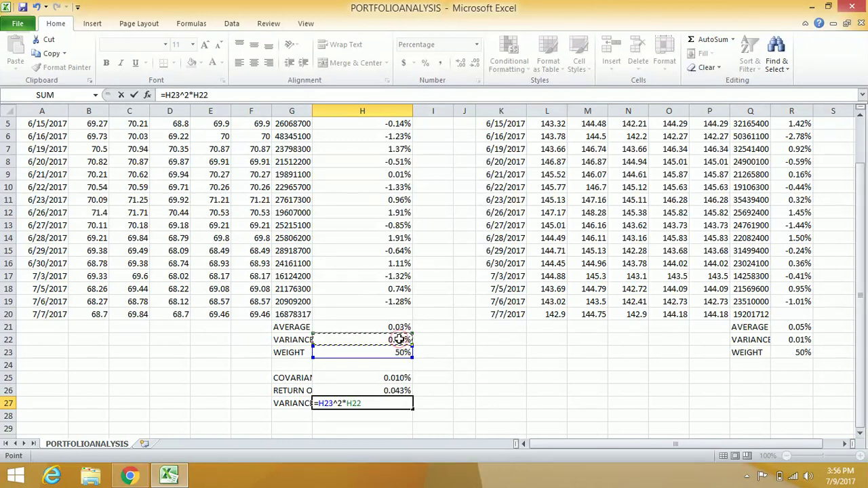
{"action": "type", "text": "+"}
{"action": "left_click", "coordinate": [801, 353]}
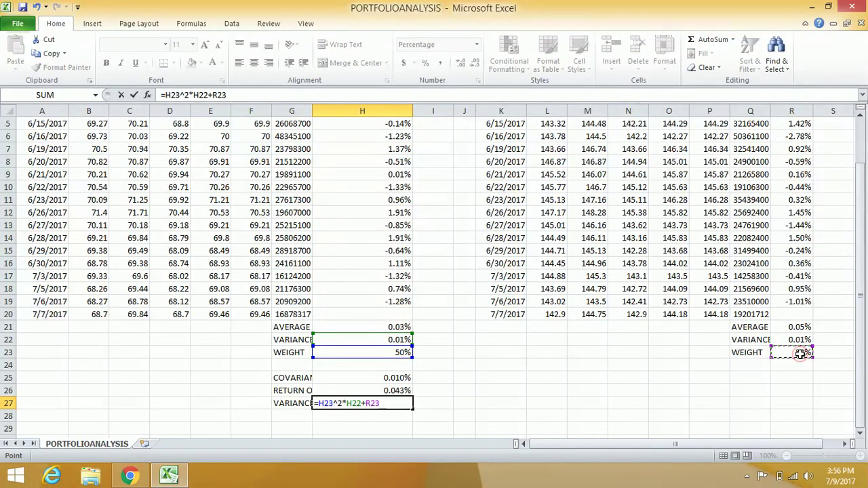
{"action": "left_click", "coordinate": [359, 403]}
{"action": "type", "text": "^2"}
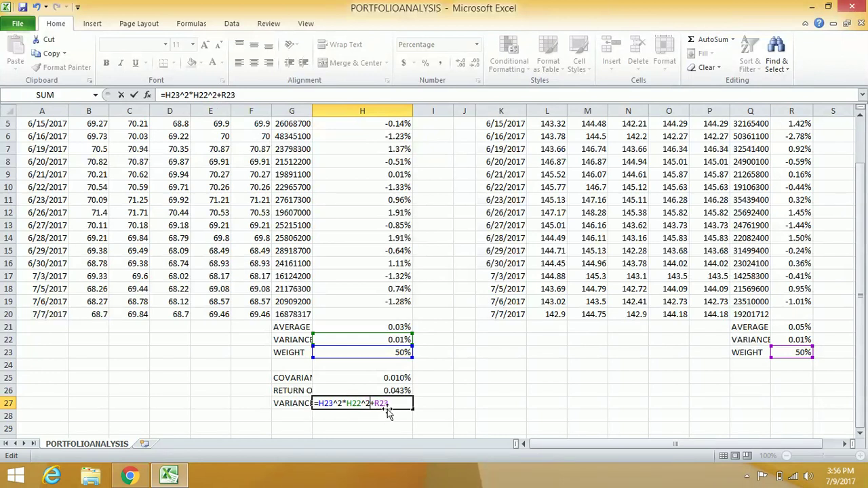
{"action": "left_click", "coordinate": [390, 405]}
{"action": "type", "text": "^2+"}
{"action": "left_click", "coordinate": [791, 339]}
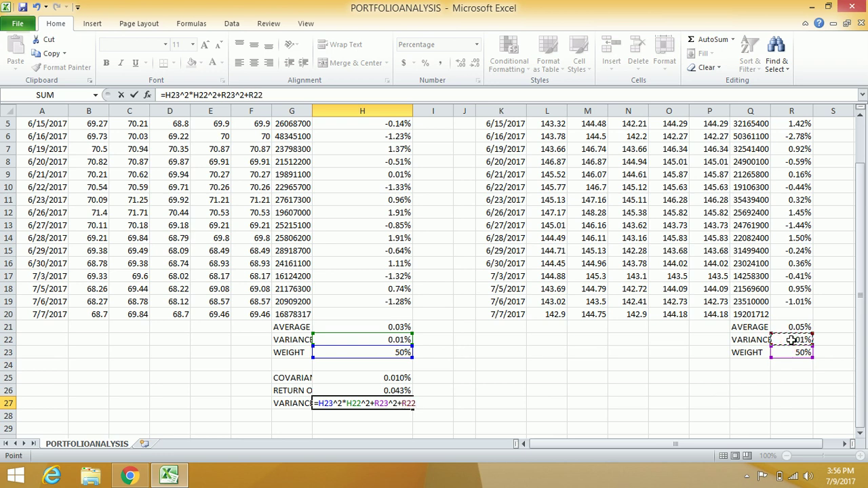
{"action": "type", "text": "^2+2"}
{"action": "left_click", "coordinate": [385, 340]}
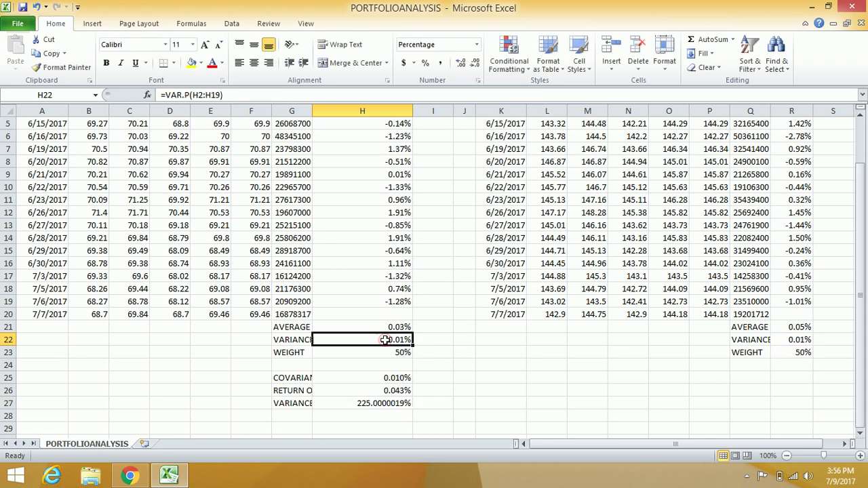
Append the covariance term *H22*R22*H23*R23*H25 to H27's portfolio variance formula
{"action": "left_click", "coordinate": [383, 401]}
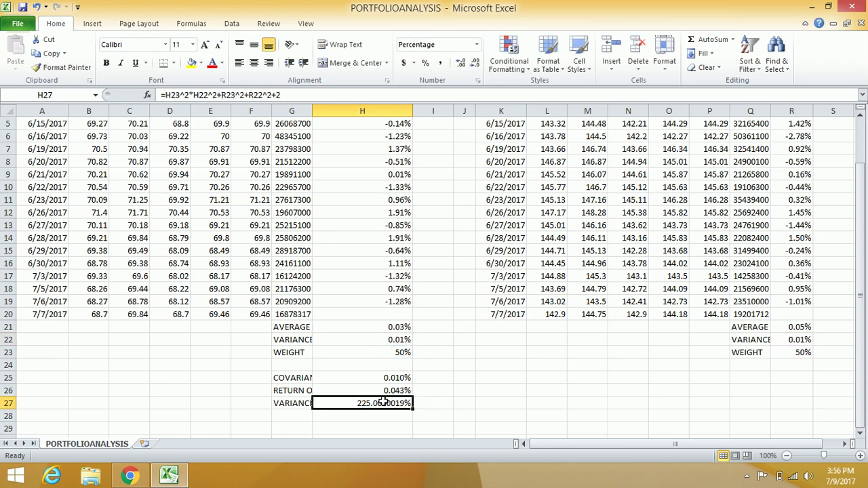
{"action": "left_click", "coordinate": [297, 96]}
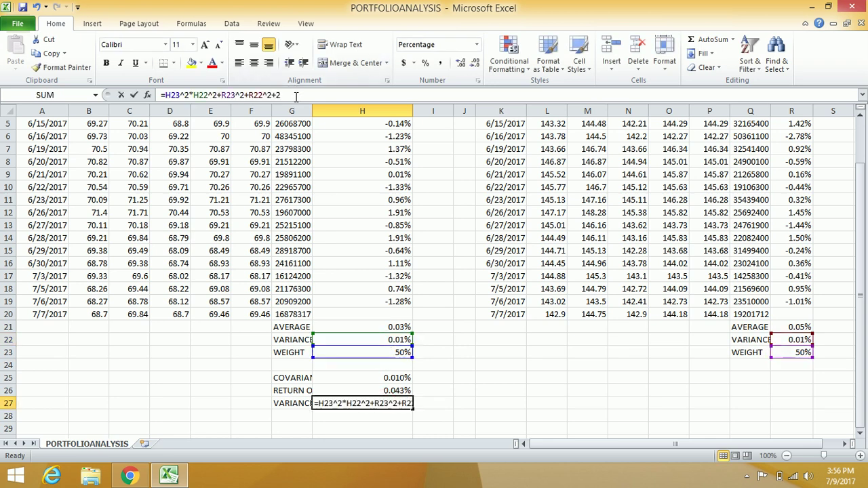
{"action": "type", "text": "*"}
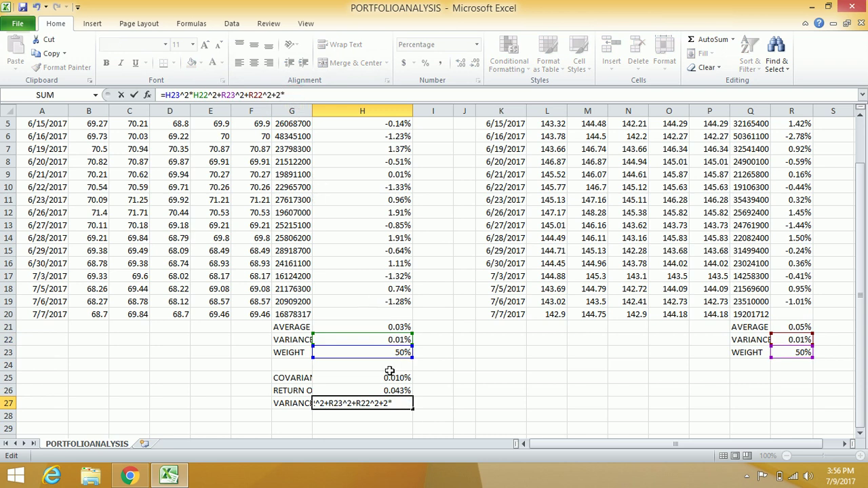
{"action": "left_click", "coordinate": [392, 339]}
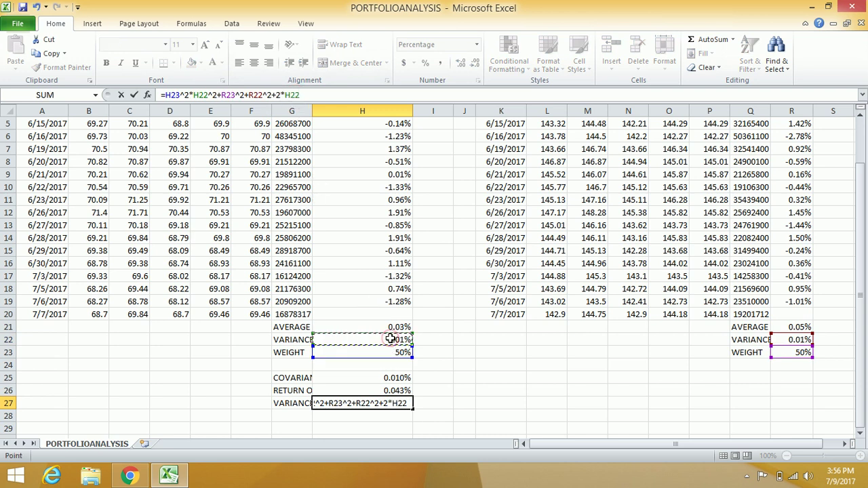
{"action": "type", "text": "*"}
{"action": "left_click", "coordinate": [791, 340]}
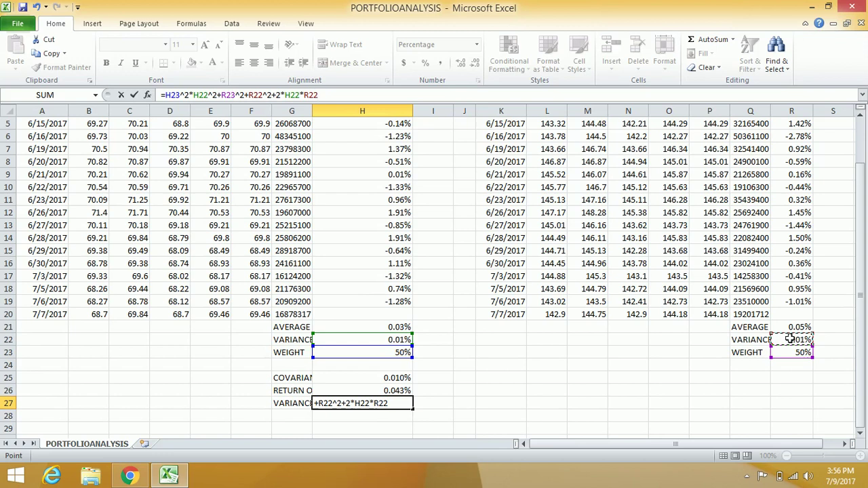
{"action": "type", "text": "*"}
{"action": "left_click", "coordinate": [390, 352]}
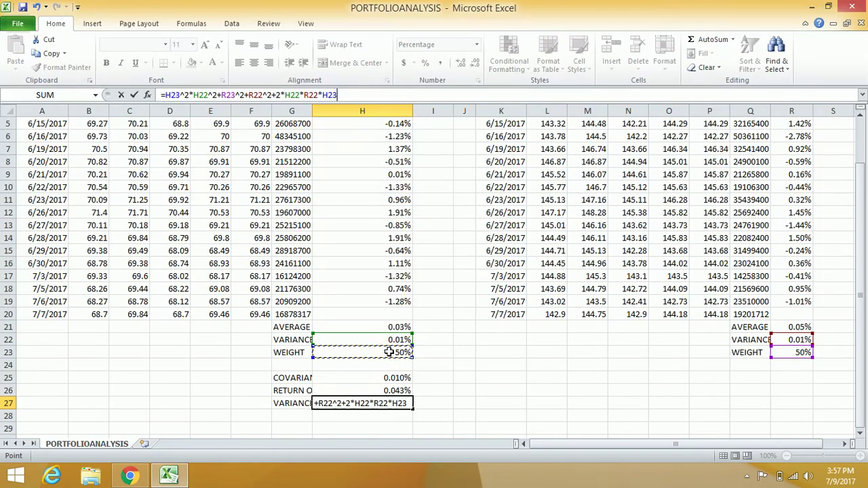
{"action": "type", "text": "*"}
{"action": "left_click", "coordinate": [803, 353]}
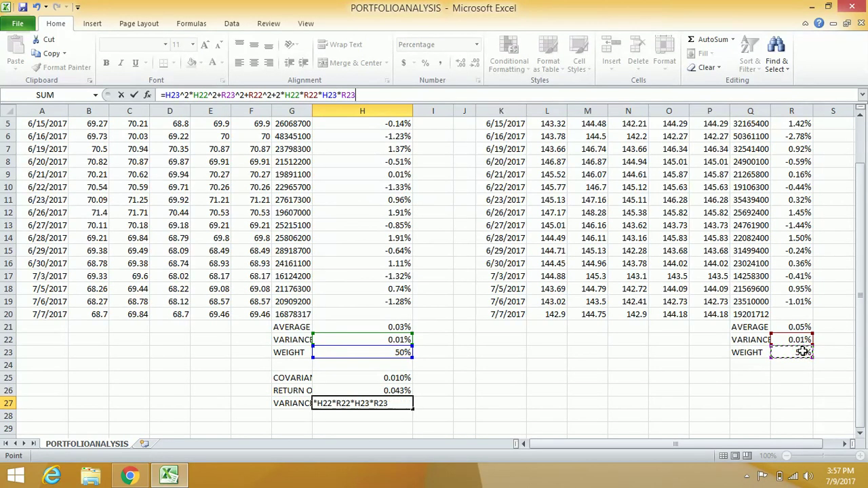
{"action": "type", "text": "*"}
{"action": "left_click", "coordinate": [399, 383]}
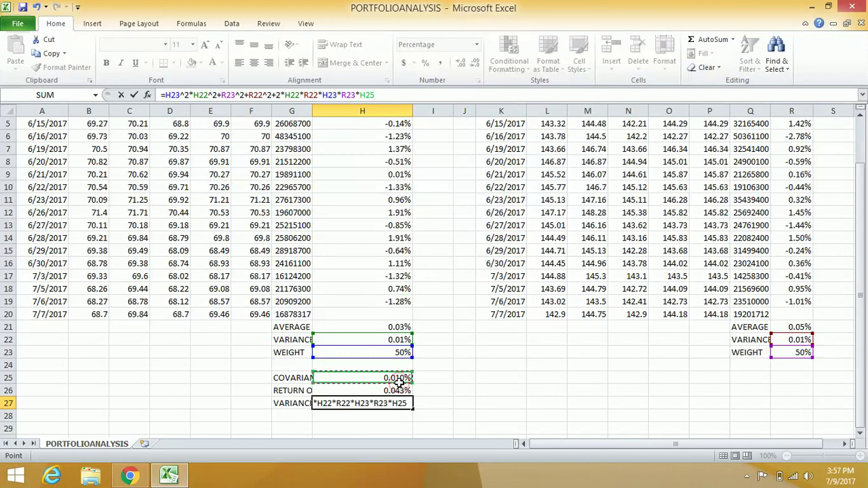
{"action": "key", "text": "Return"}
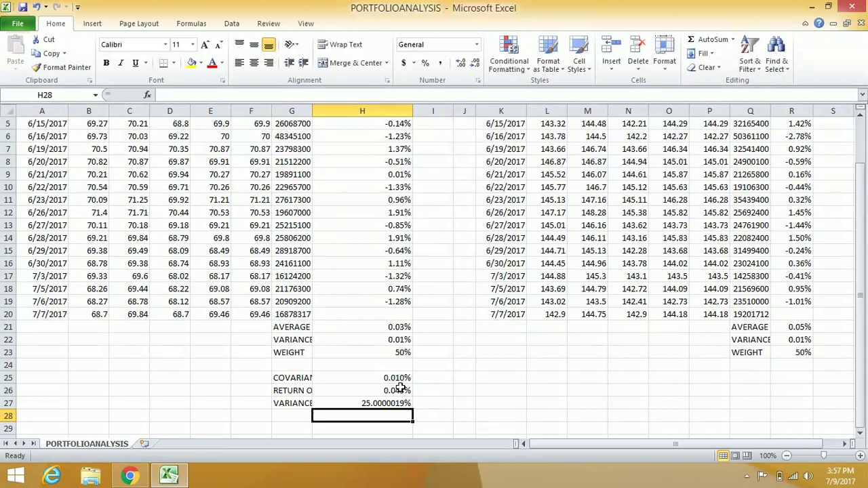
{"action": "left_click", "coordinate": [391, 406]}
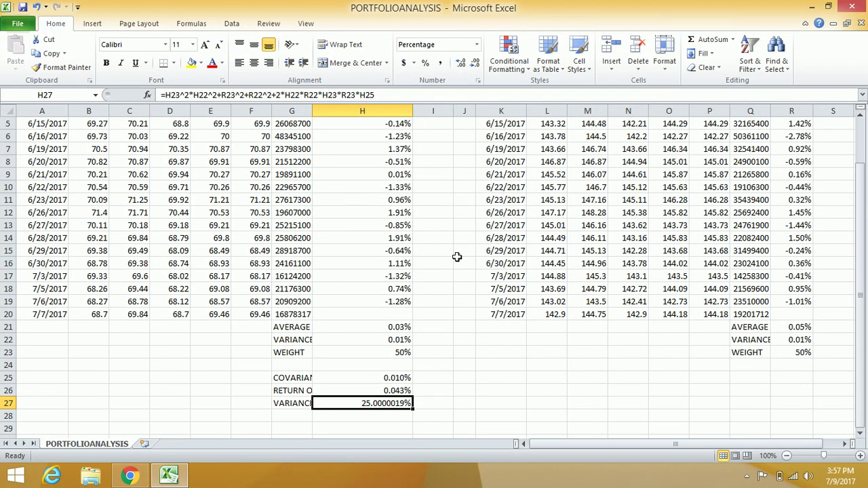
{"action": "left_click", "coordinate": [471, 364]}
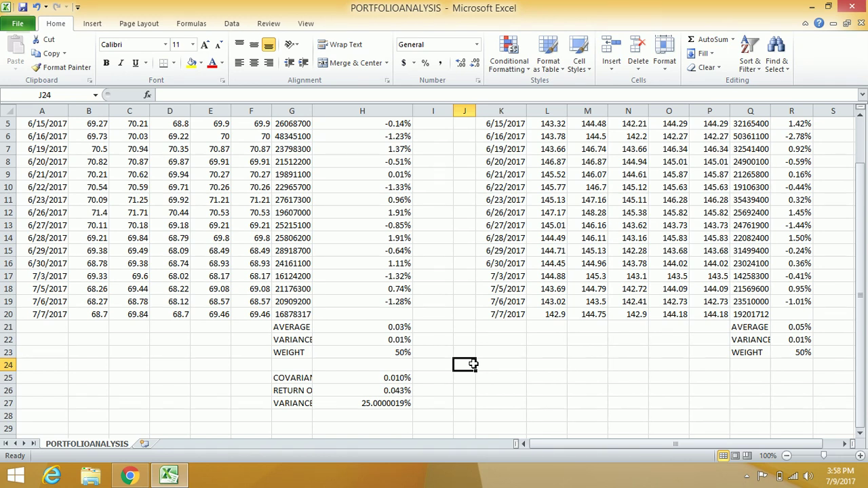
{"action": "left_click", "coordinate": [516, 403]}
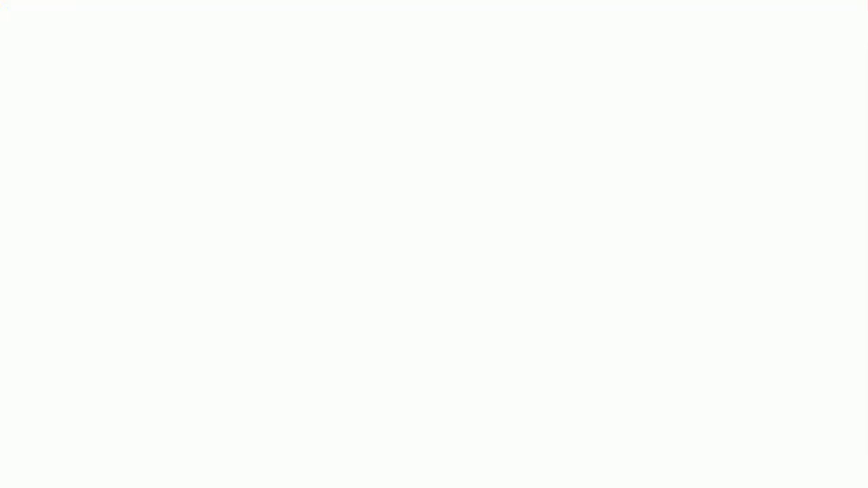